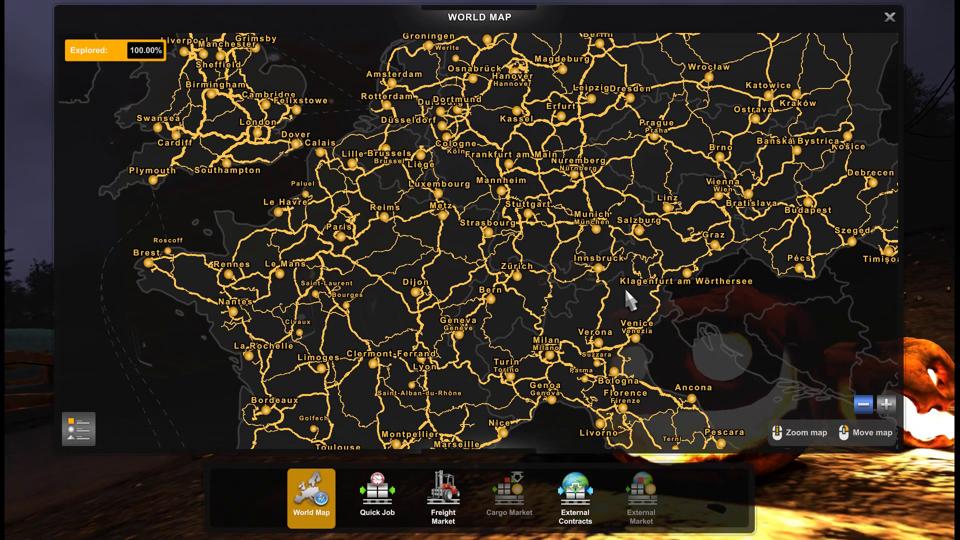
Step: Close the world map and exit the current profile to the Launchpad, confirming the automatic save of its progress
key("Escape")
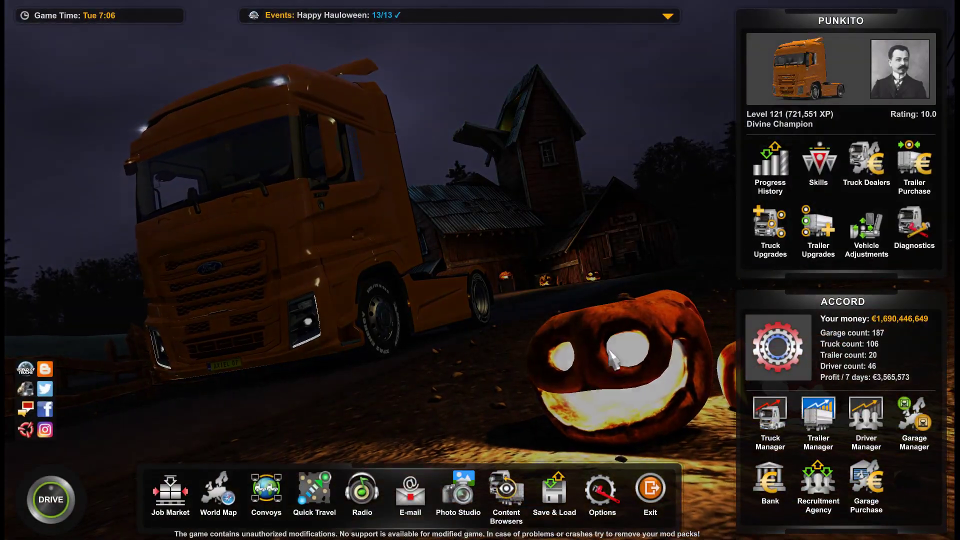
left_click(649, 488)
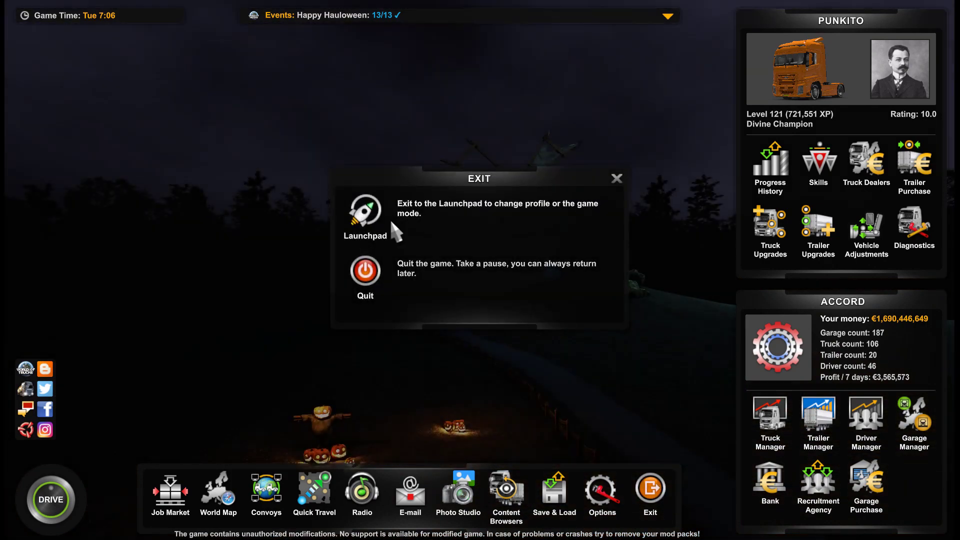
left_click(376, 219)
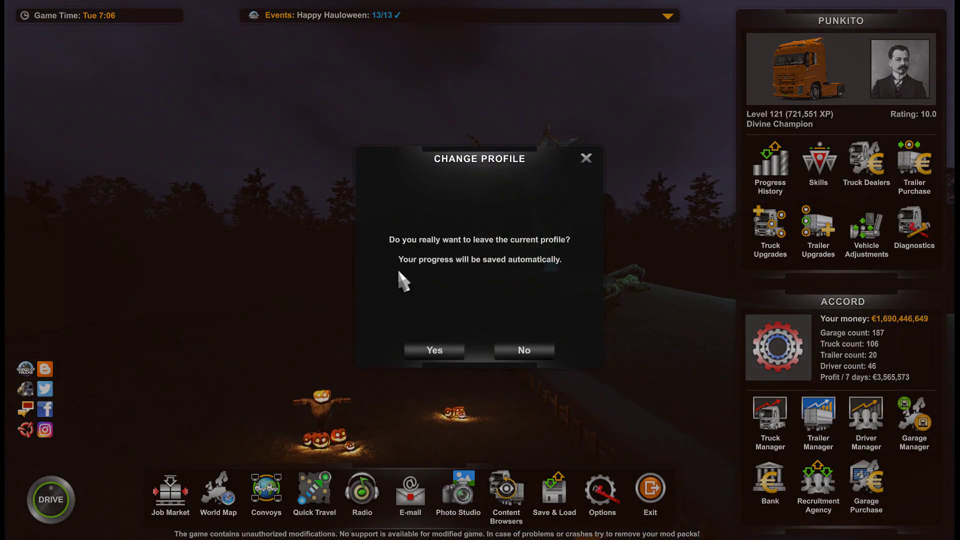
left_click(443, 348)
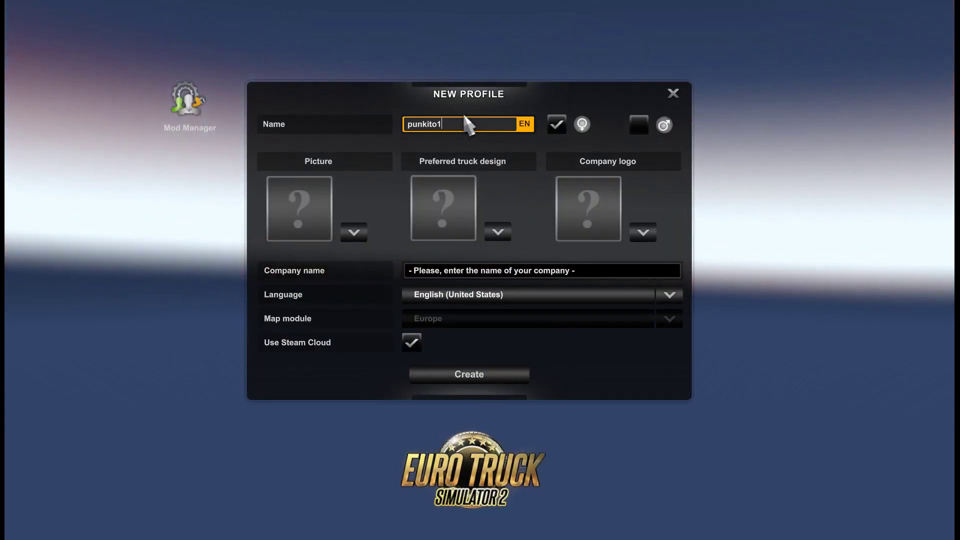
Step: Set the new profile's name to trucksim-nov22
double_click(468, 124)
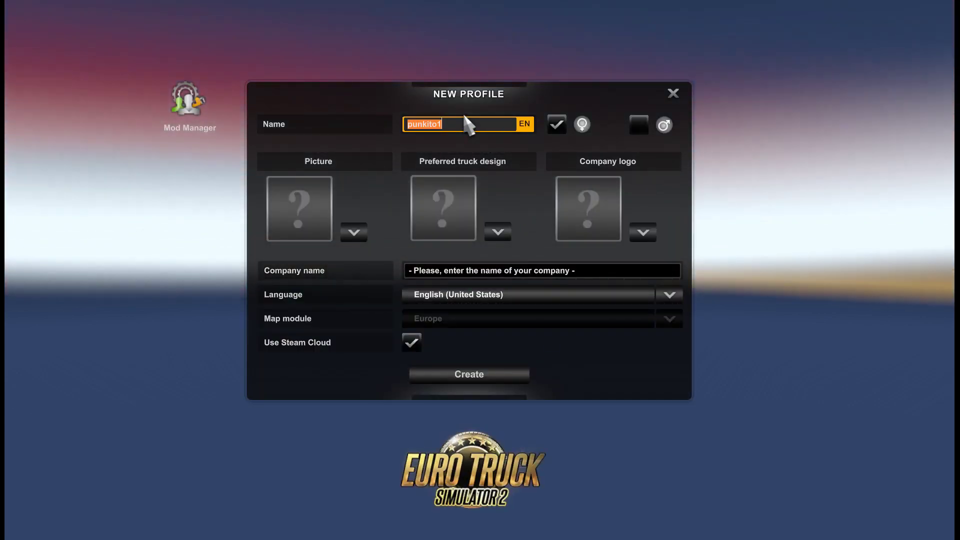
type("tr")
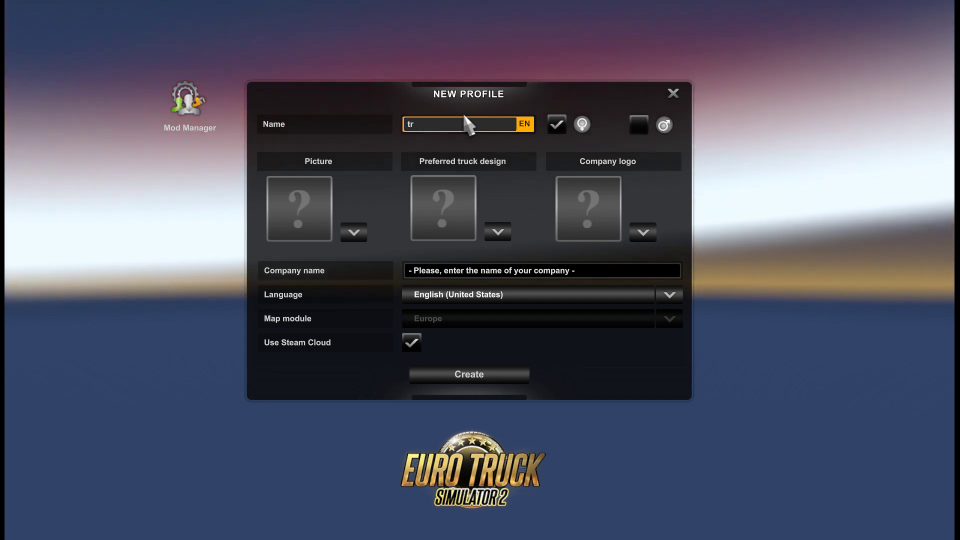
type("ucksim")
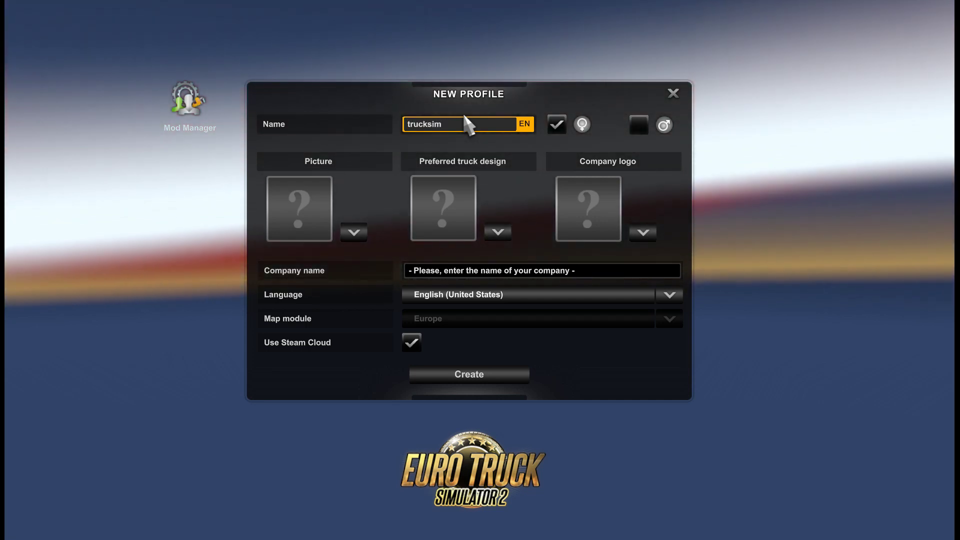
type("-v")
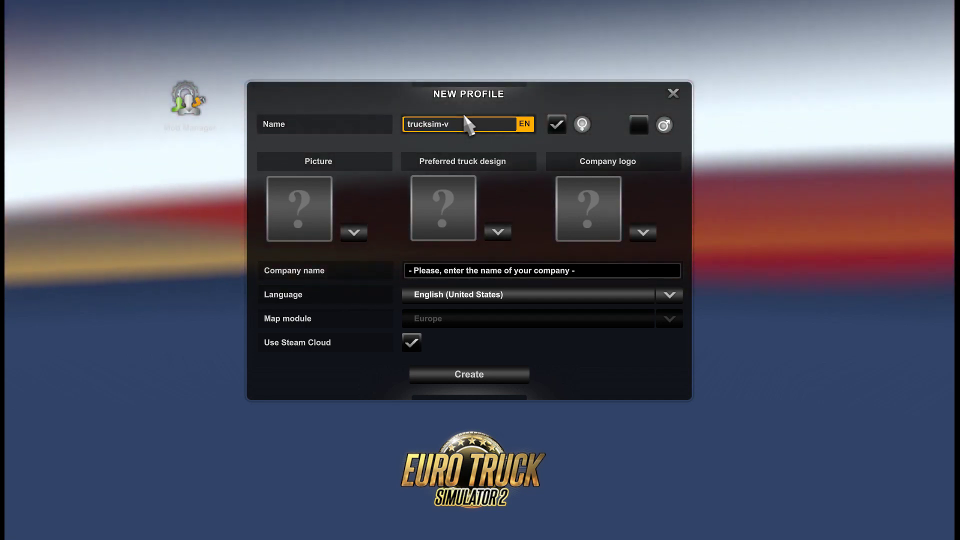
type("ov2")
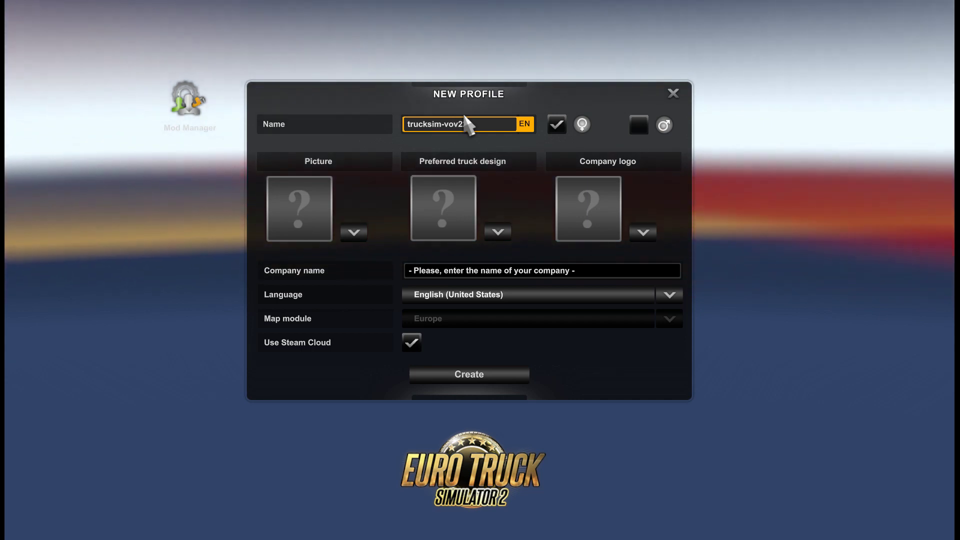
type("2")
left_click(449, 124)
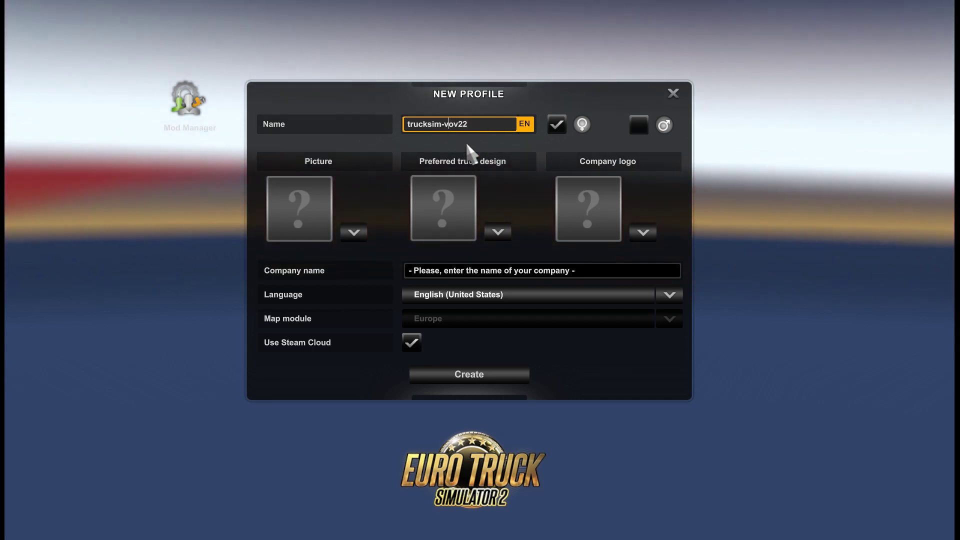
key("BackSpace")
type("n")
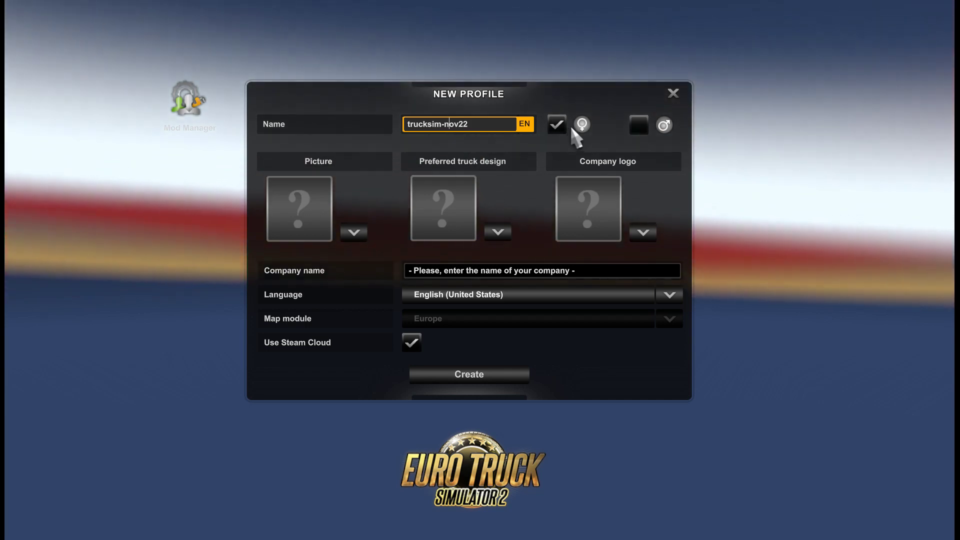
Step: Make the driver male and choose the dark-haired young man's portrait, the yellow DAF truck design and the red-and-blue gear company logo
left_click(639, 125)
left_click(353, 233)
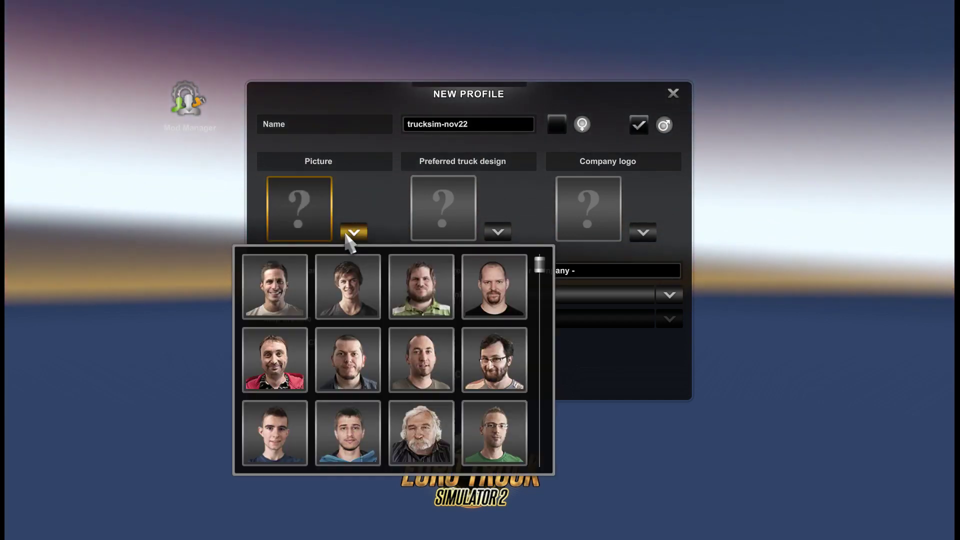
left_click(348, 289)
left_click(498, 233)
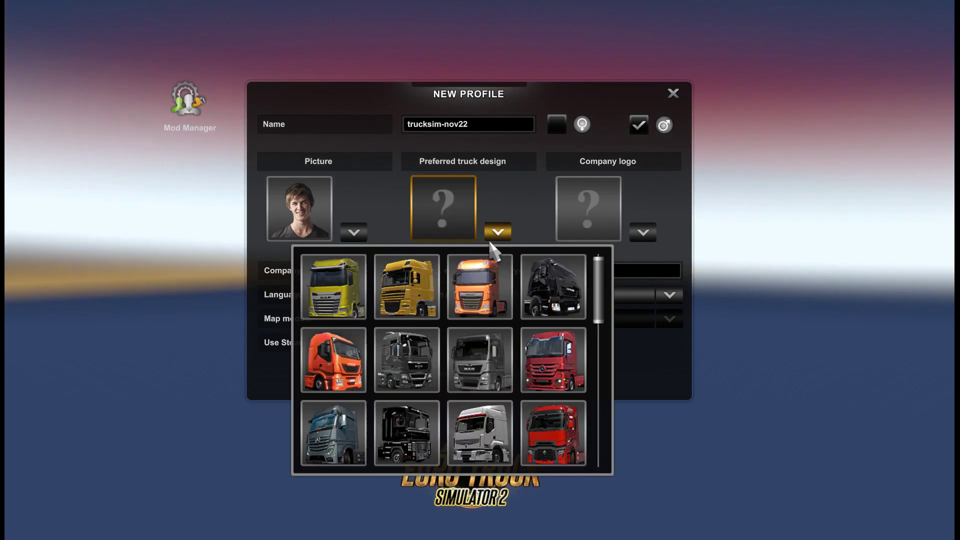
left_click(427, 289)
left_click(640, 234)
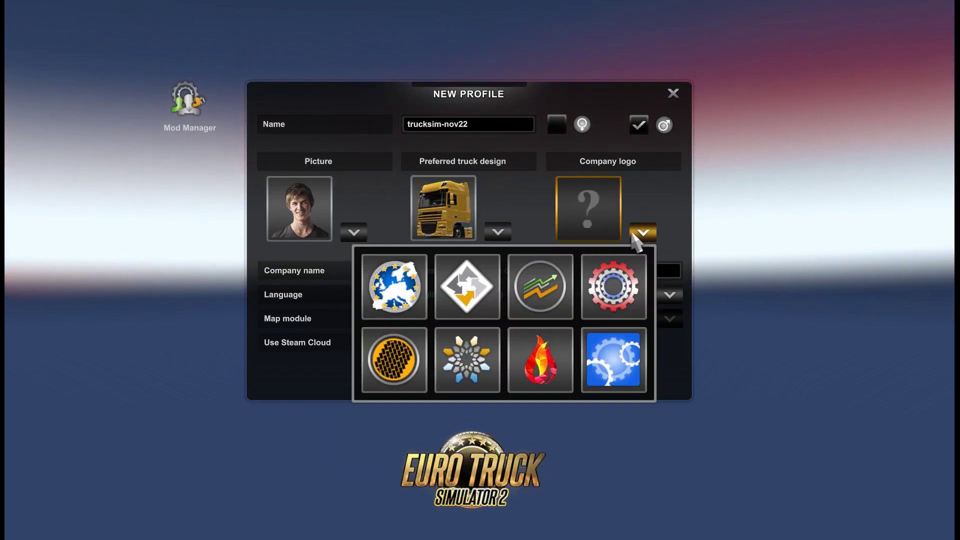
left_click(593, 271)
Step: Create the profile with the company name Trucksim and Steam Cloud disabled, skipping the input wizard
left_click(479, 273)
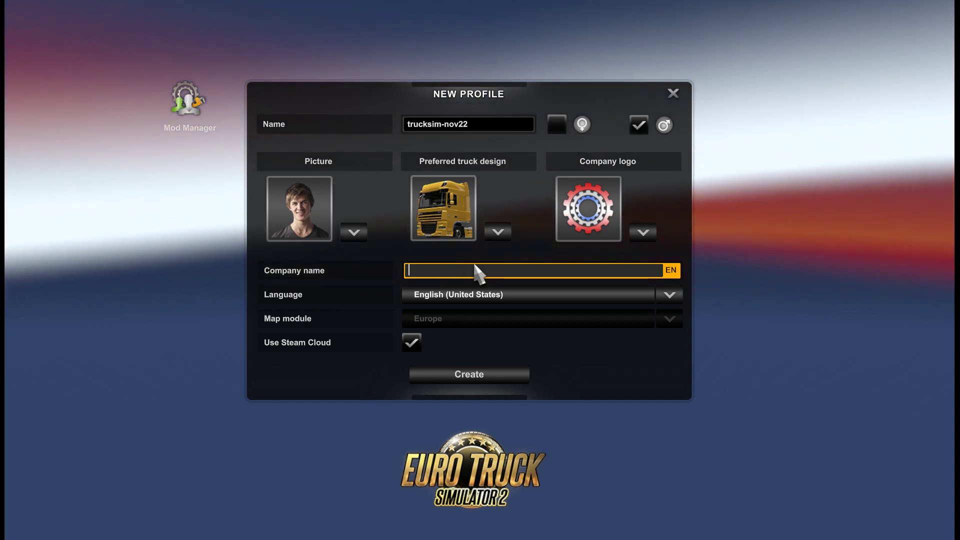
type("Trucksim")
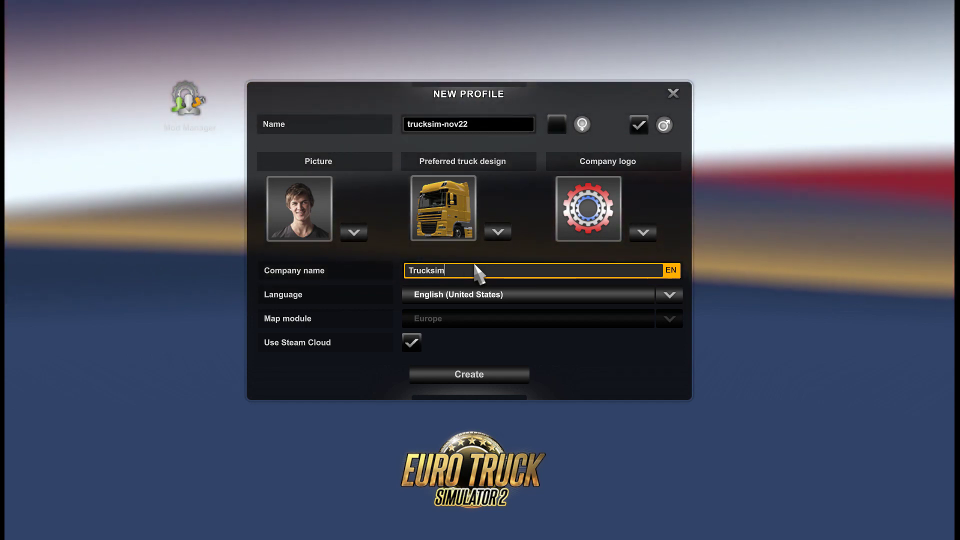
left_click(412, 342)
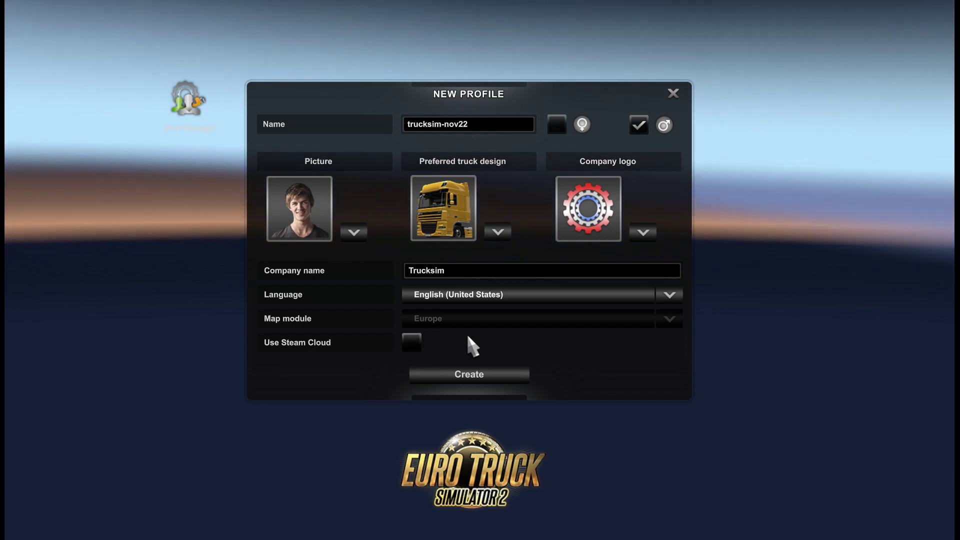
left_click(465, 374)
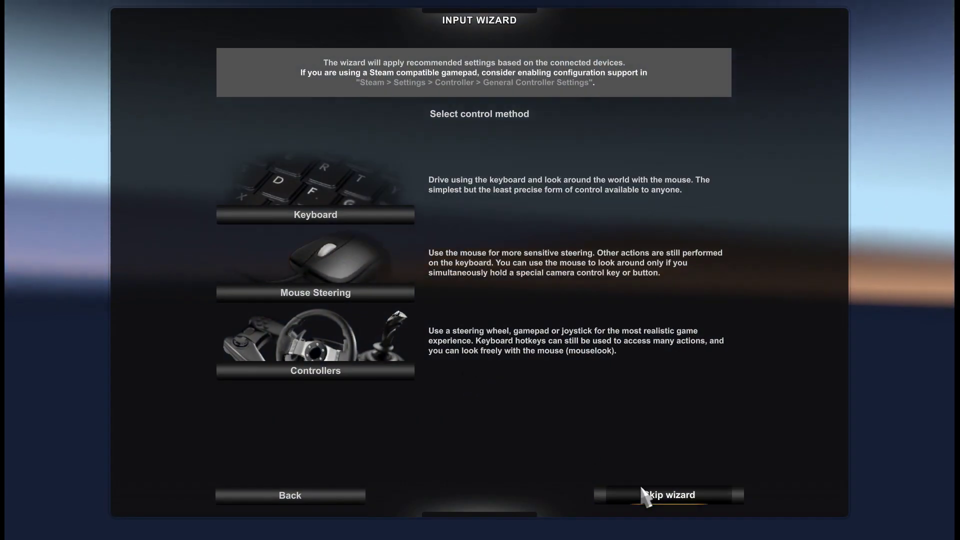
left_click(648, 492)
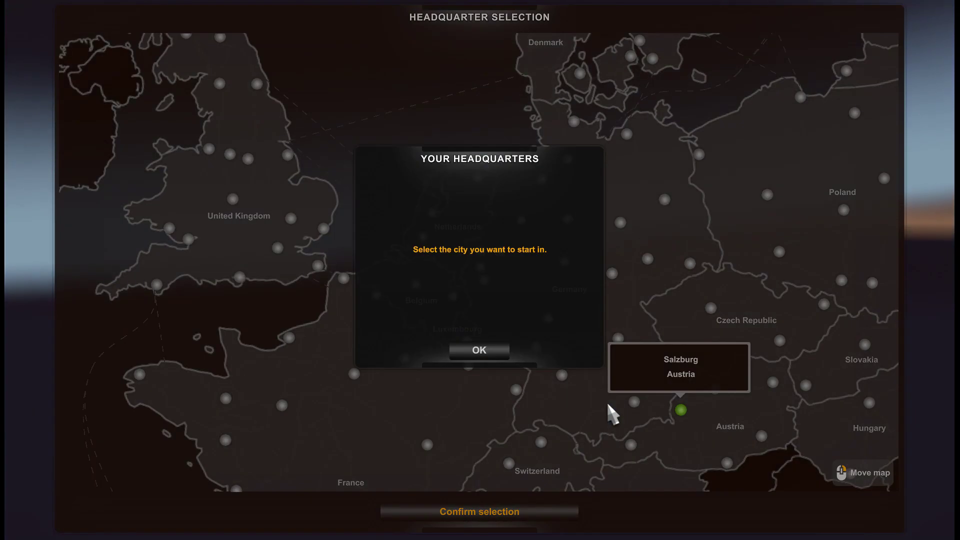
Step: Choose Frankfurt am Main in Germany as the headquarters city and decline the tutorial
left_click(489, 349)
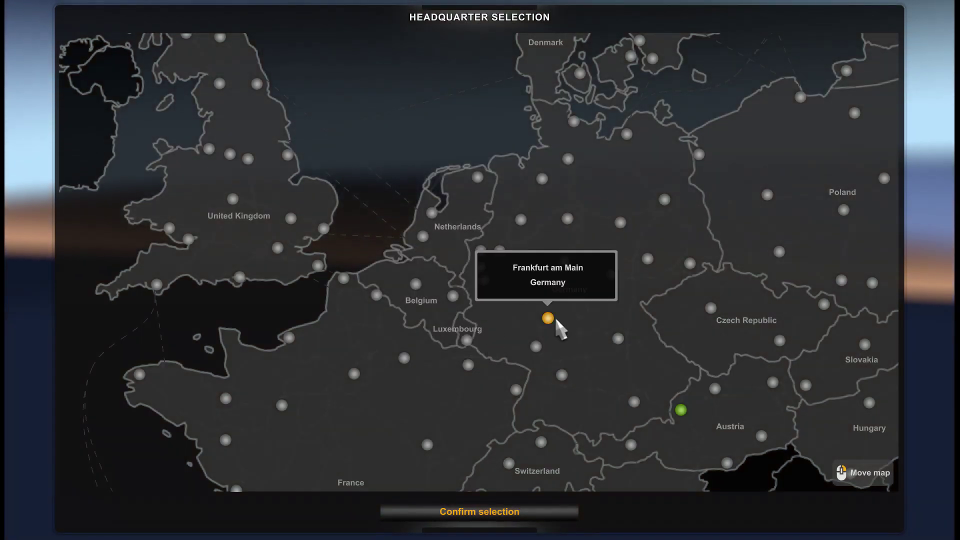
left_click(548, 318)
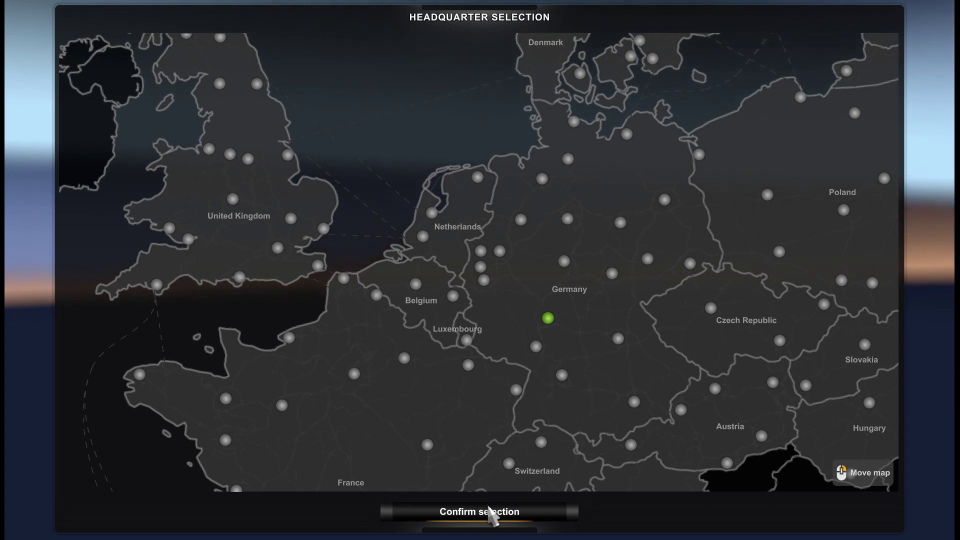
left_click(489, 509)
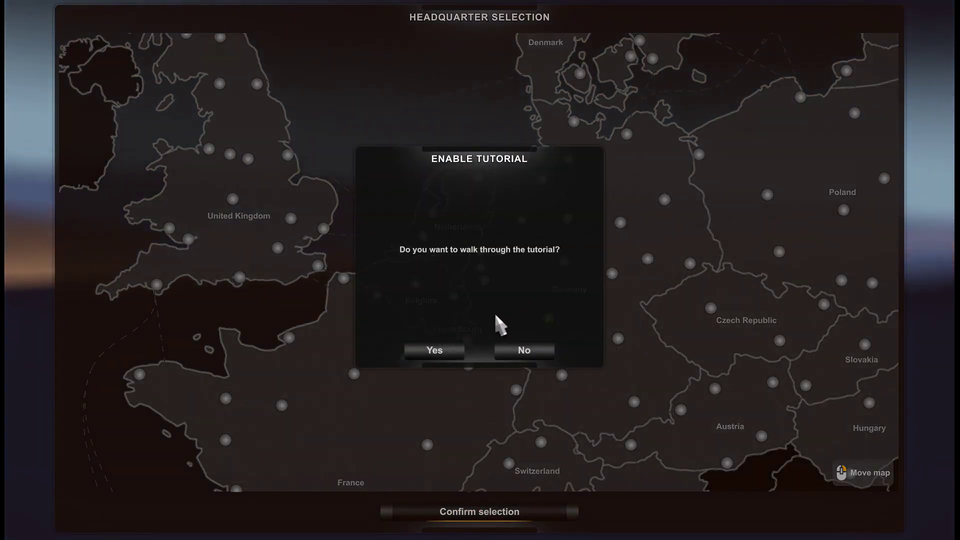
left_click(531, 351)
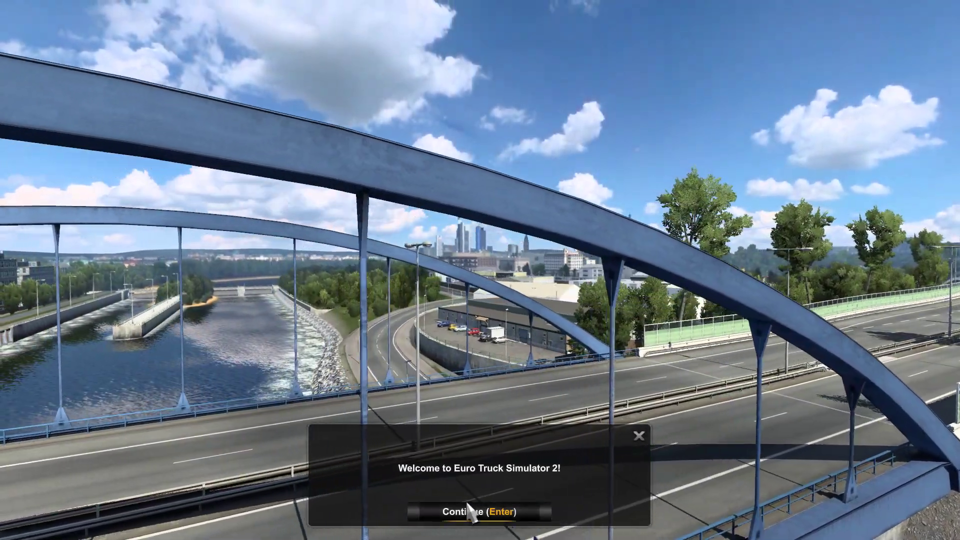
Step: Continue through the welcome and delivery briefing messages to reach the truck cabin
left_click(470, 510)
left_click(469, 510)
left_click(469, 510)
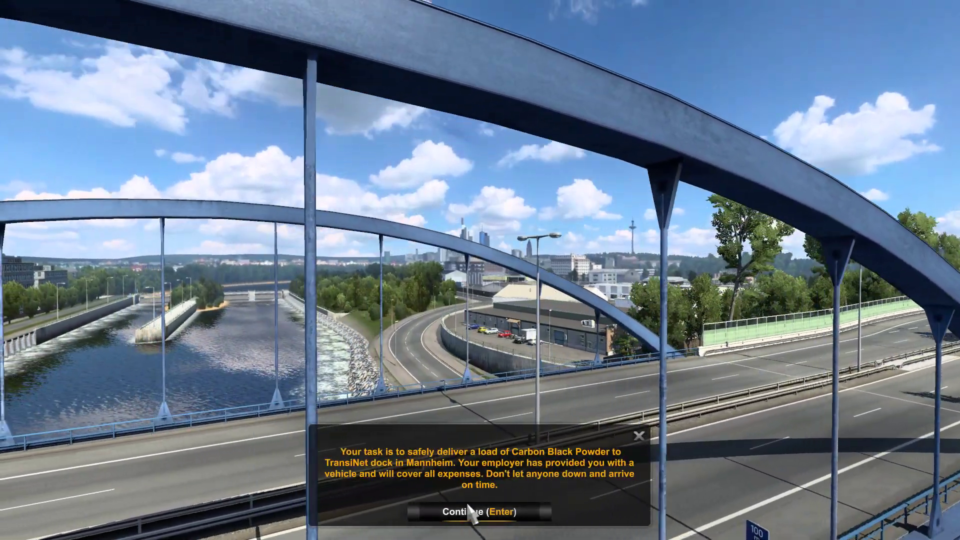
left_click(469, 510)
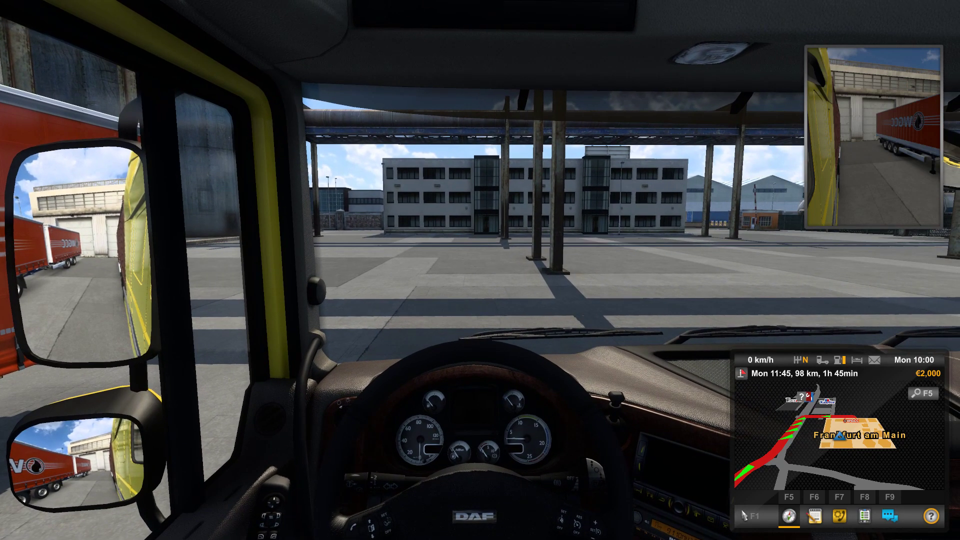
Step: Examine the world map of the new profile across Italy, Spain and France for explored roads, and return to the cabin
key("m")
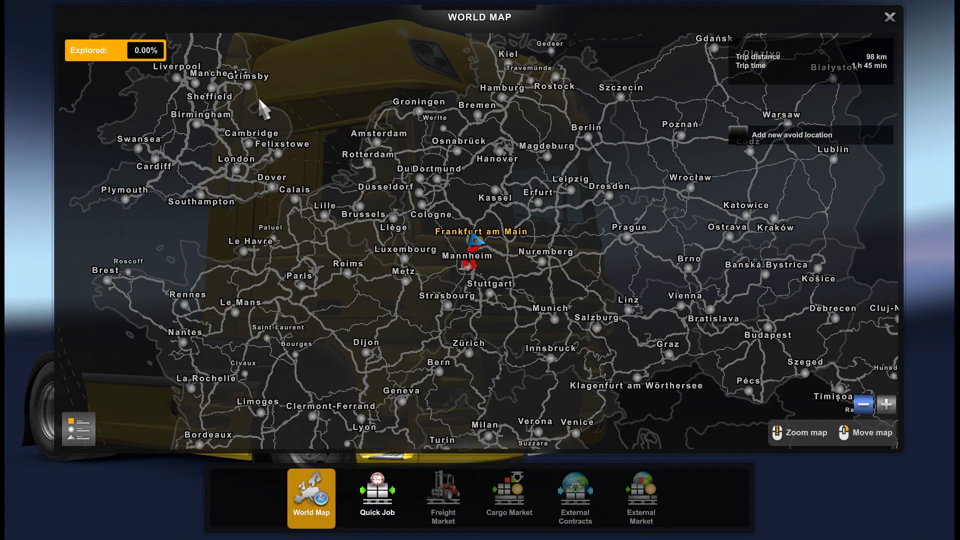
key("Right")
key("Down")
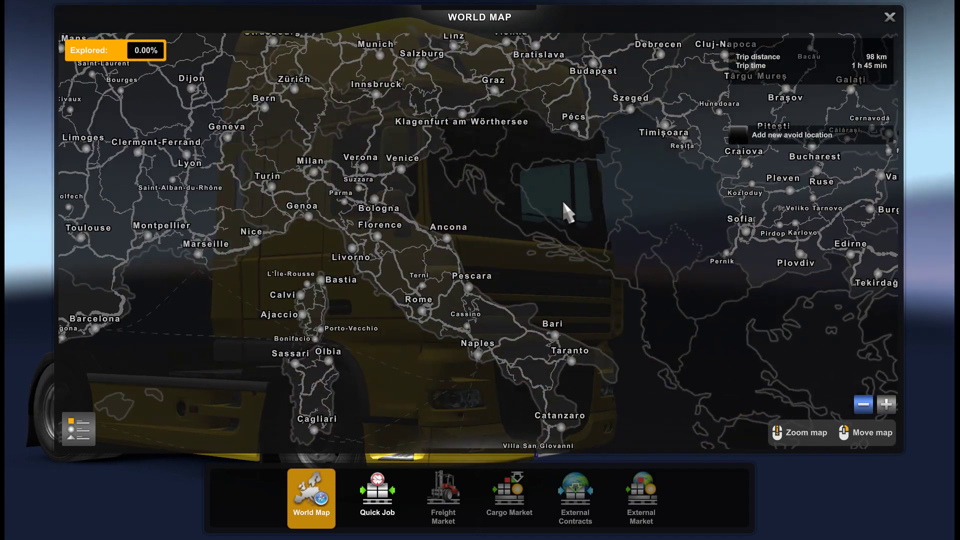
key("Left")
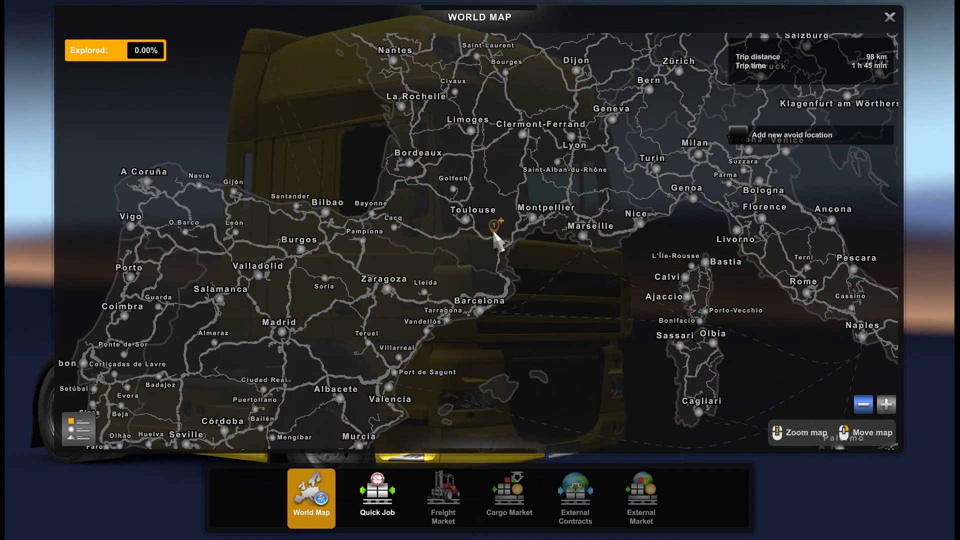
key("Left")
key("Up")
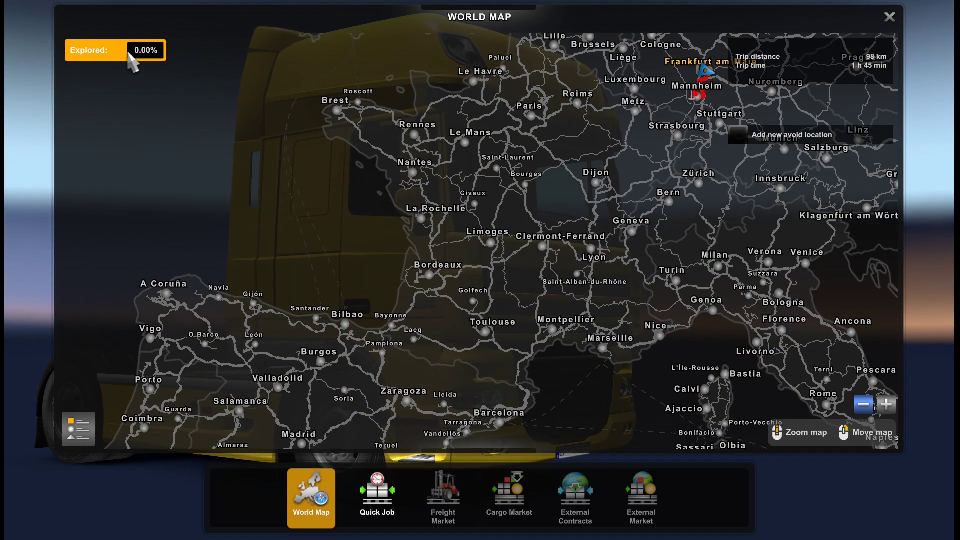
key("Escape")
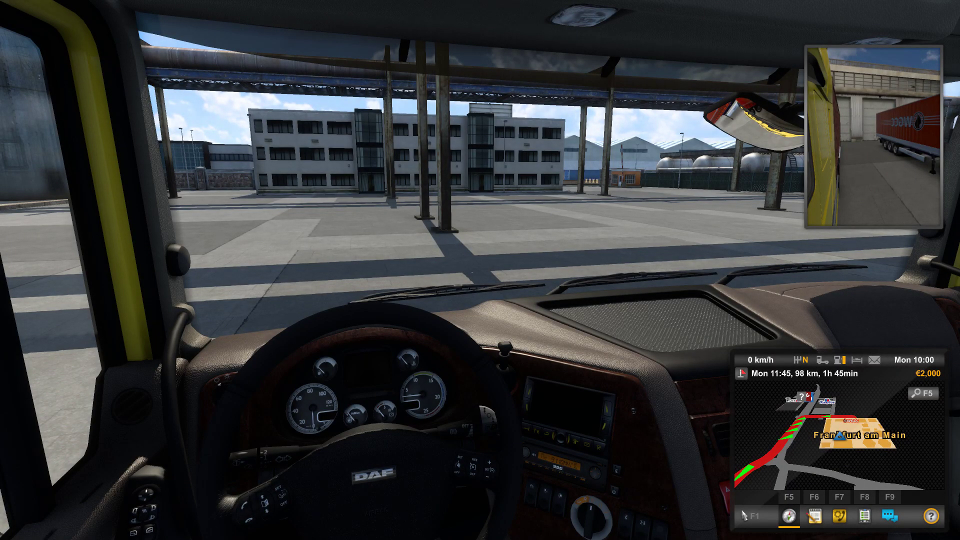
Step: Run g_save_format 2 in the developer console and close the console
key("grave")
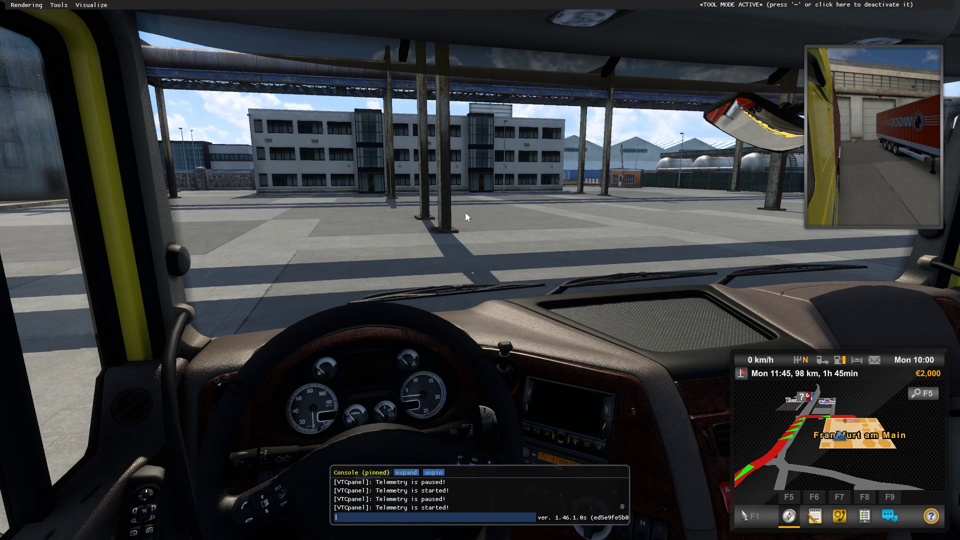
type("g_save_format 2")
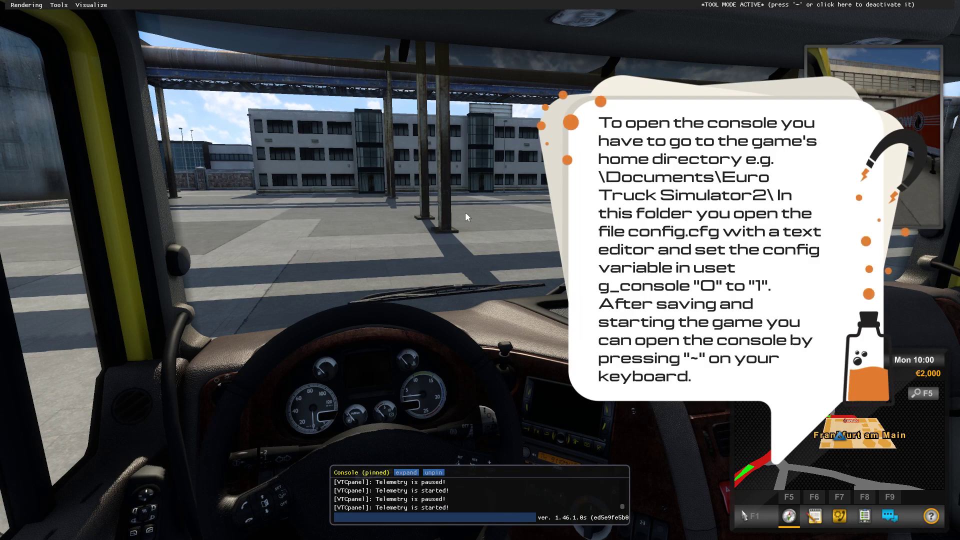
key("Return")
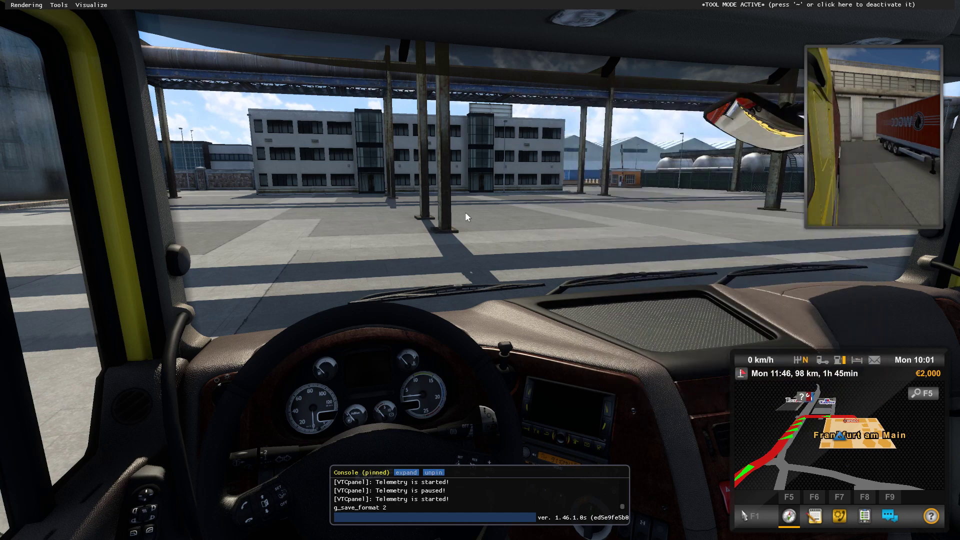
key("grave")
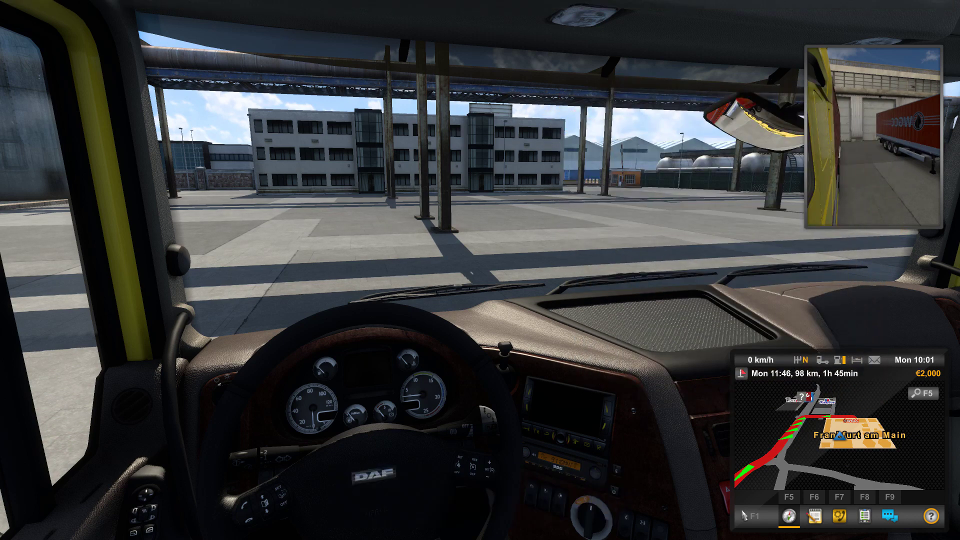
Step: Leave the truck cabin, dismiss the background theme notice and save the game as a new save named 1
key("Escape")
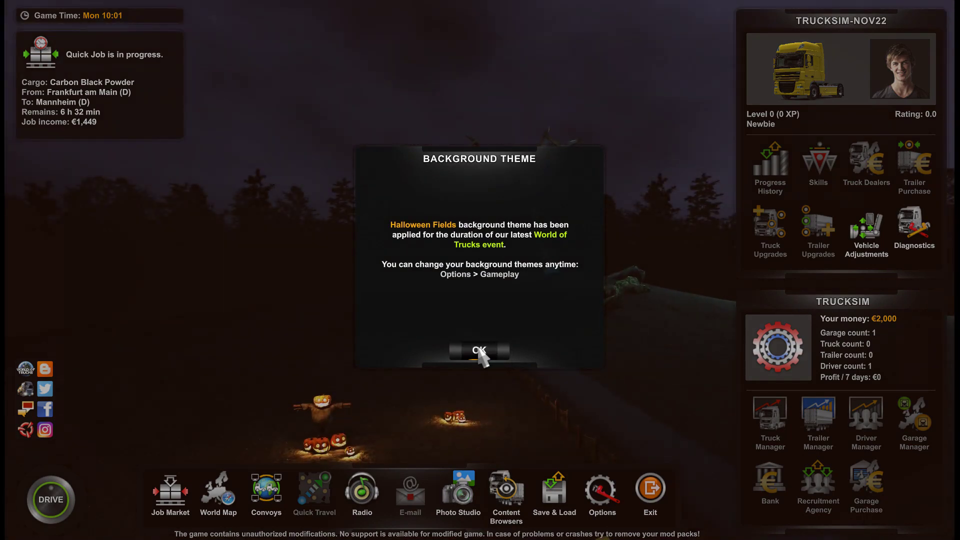
left_click(480, 351)
left_click(555, 493)
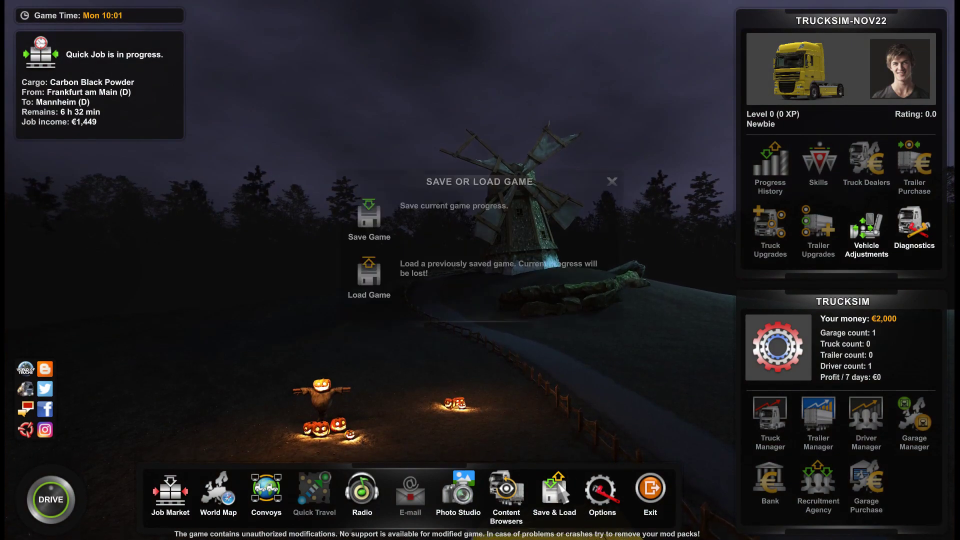
left_click(364, 210)
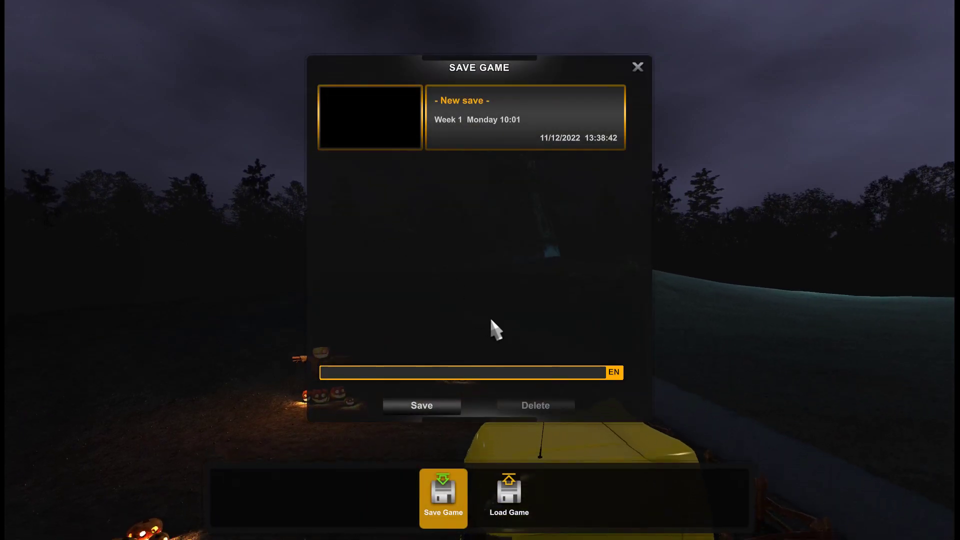
type("1")
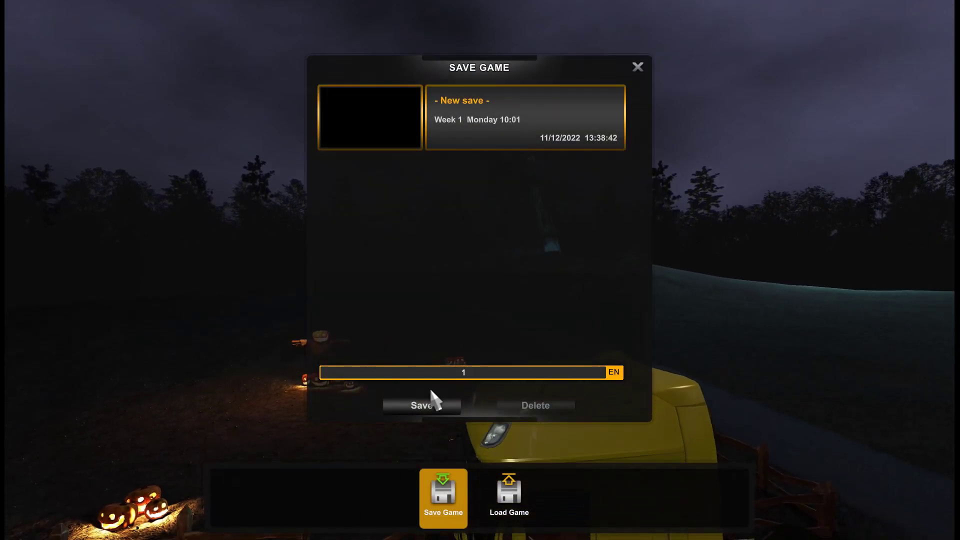
left_click(436, 405)
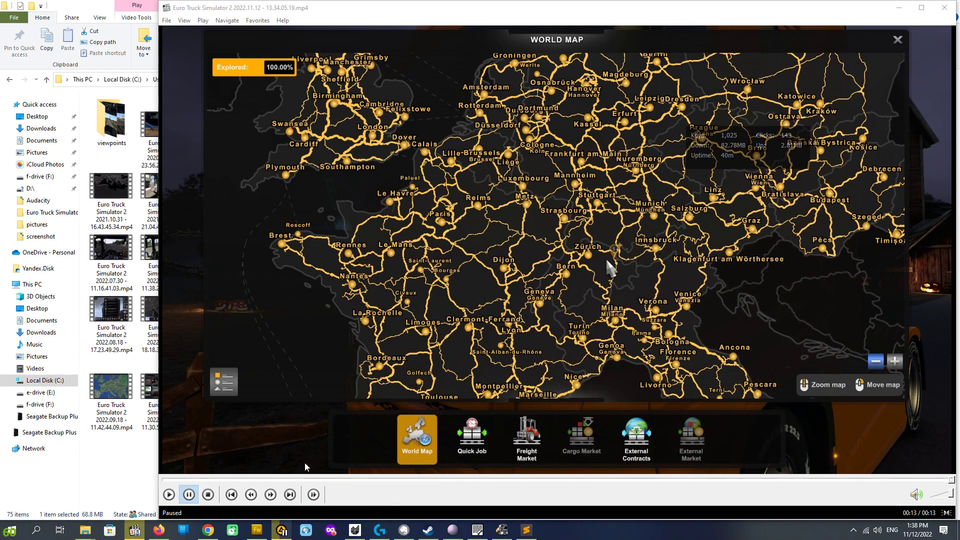
Step: Switch to File Explorer and open save folder 1 inside the most recently modified profile in the Euro Truck Simulator 2 profiles folder
mouse_move(85, 530)
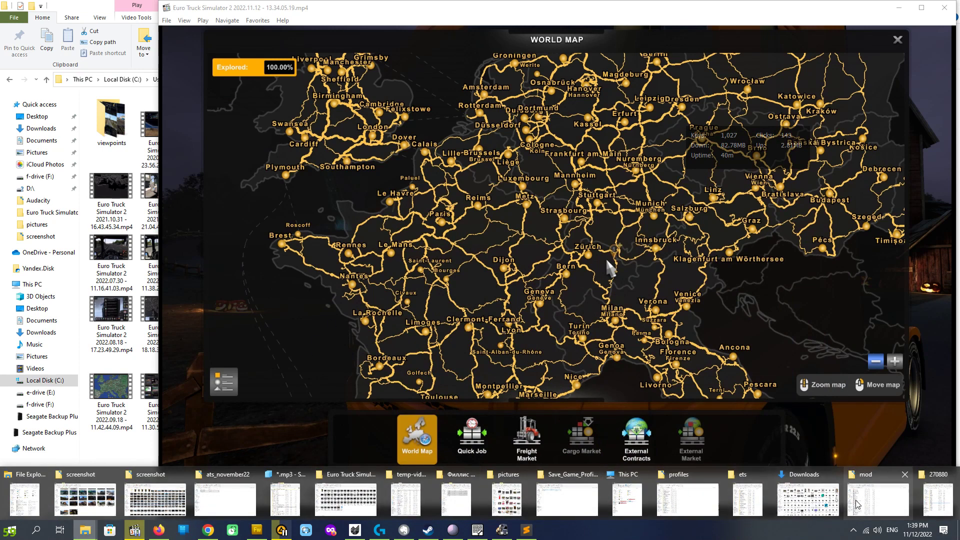
left_click(695, 506)
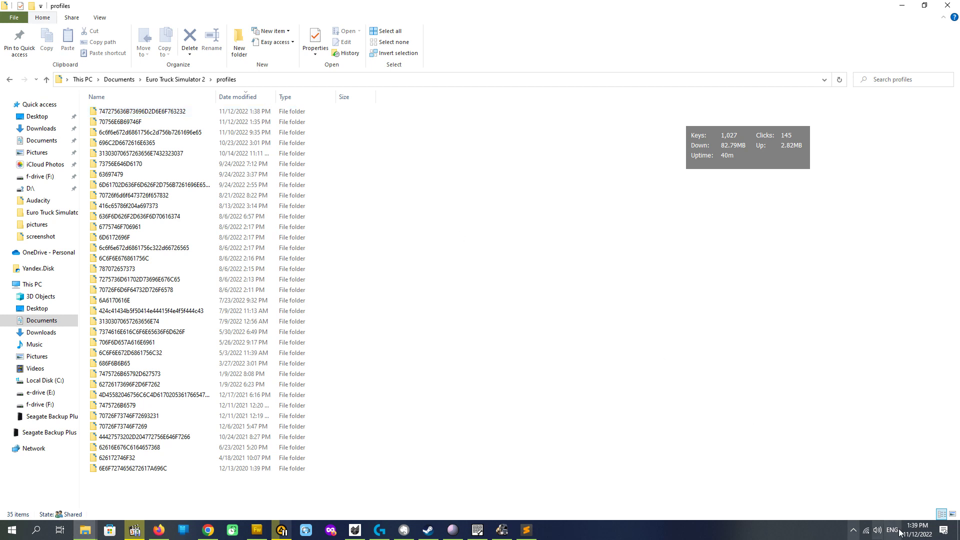
mouse_move(909, 531)
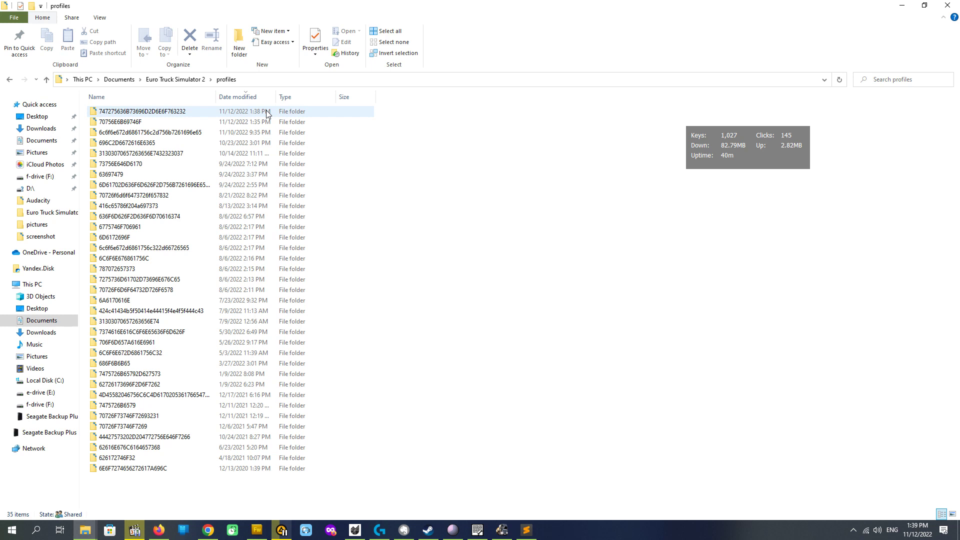
double_click(170, 111)
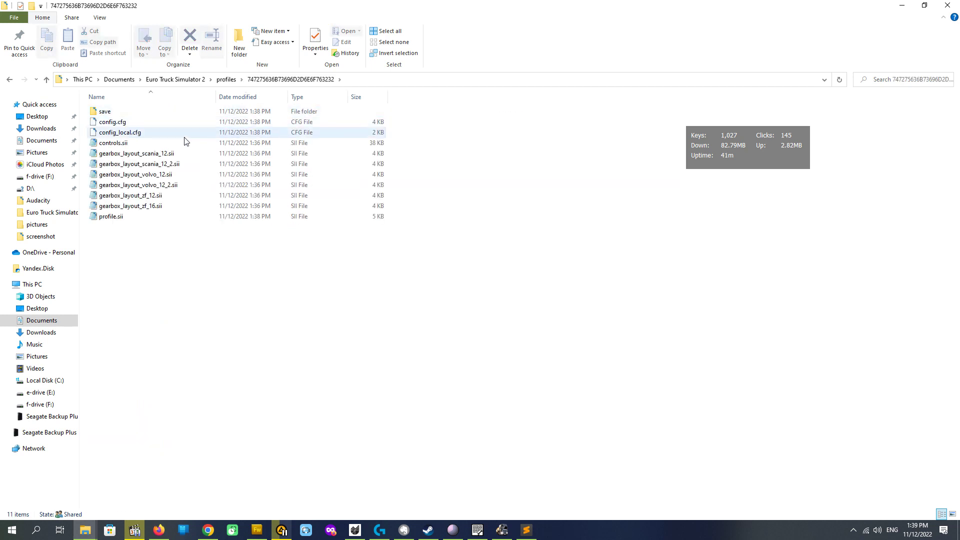
left_click(153, 143)
double_click(150, 112)
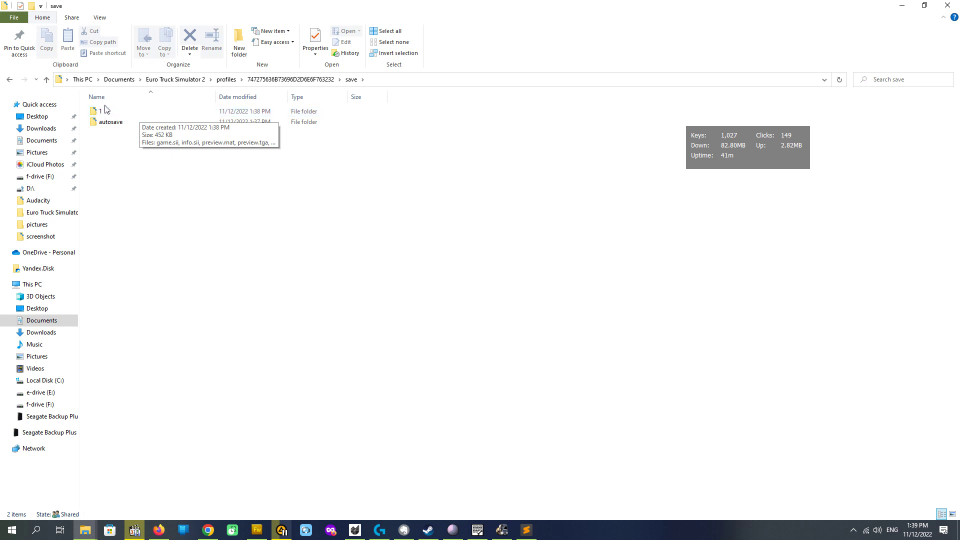
double_click(105, 115)
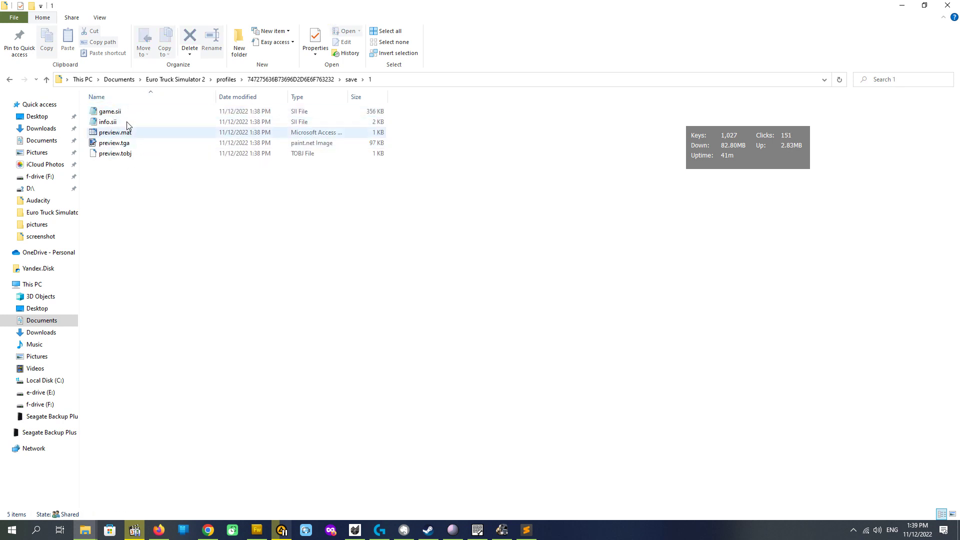
Step: Open game.sii in Sublime Text to check whether it is readable, close the file and return to the save folder
double_click(123, 111)
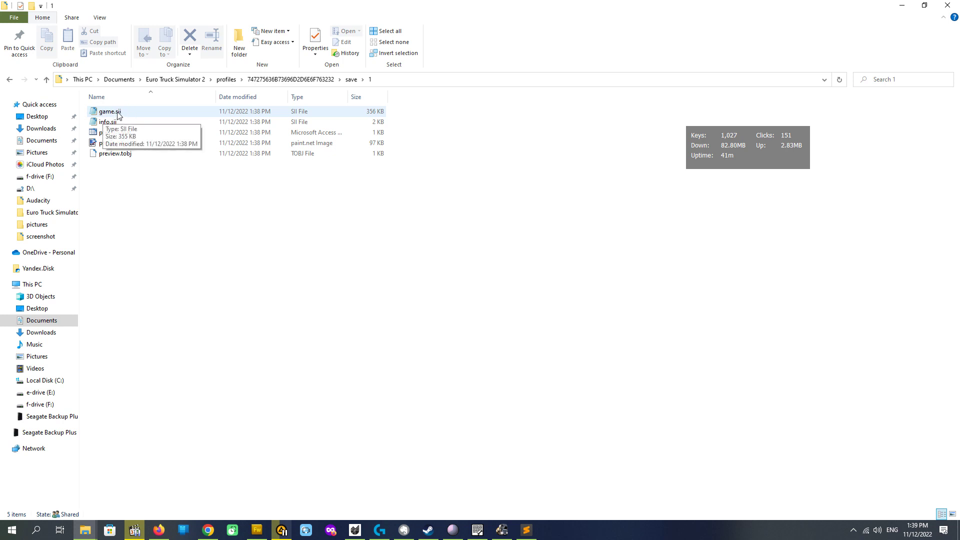
right_click(119, 115)
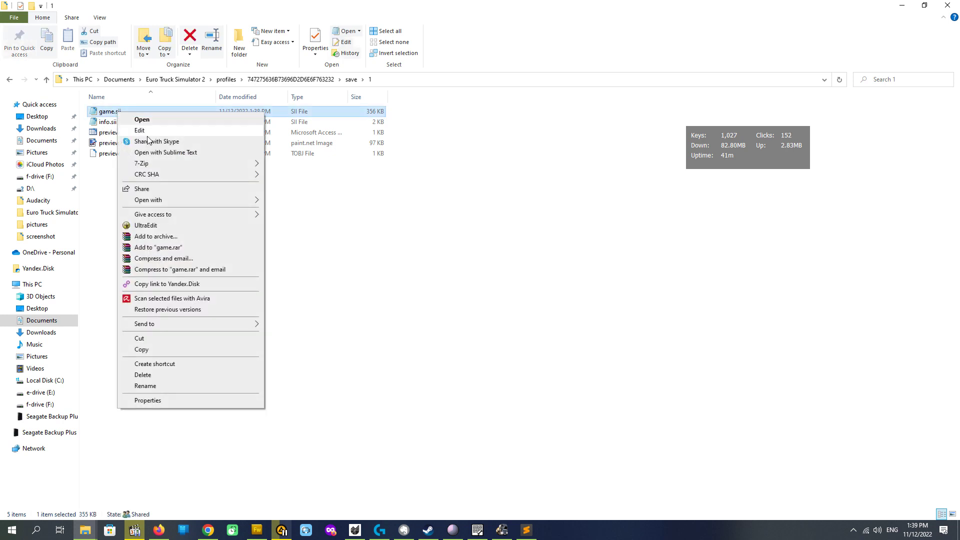
left_click(160, 152)
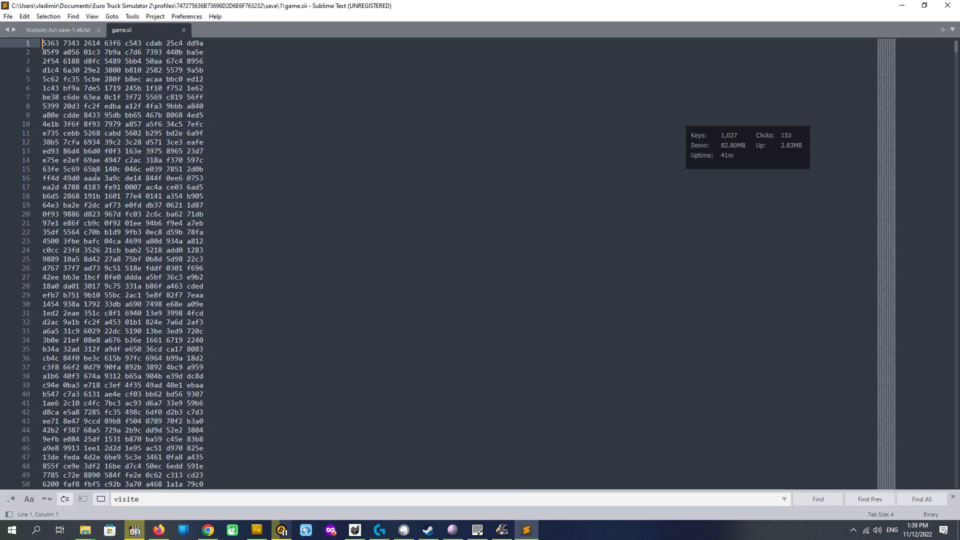
left_click(184, 30)
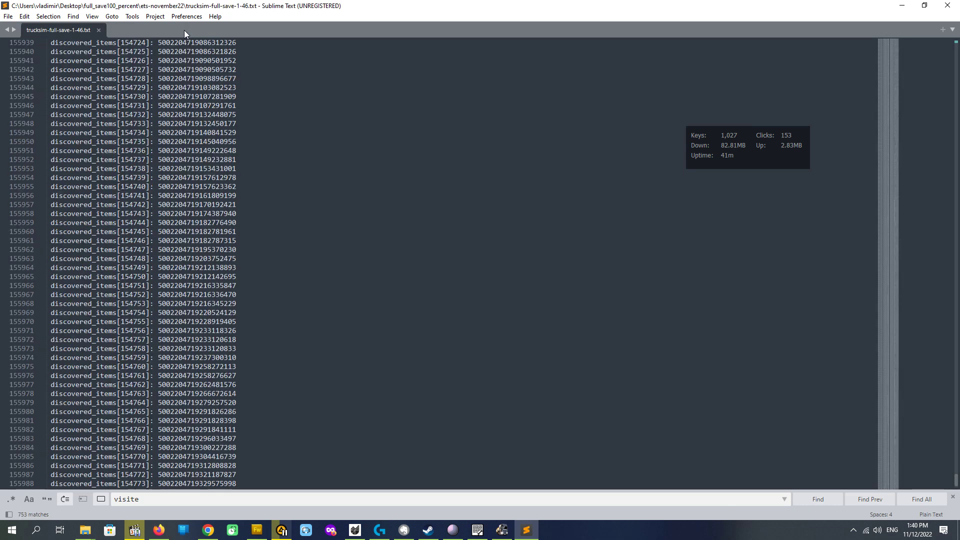
left_click(901, 5)
left_click(359, 300)
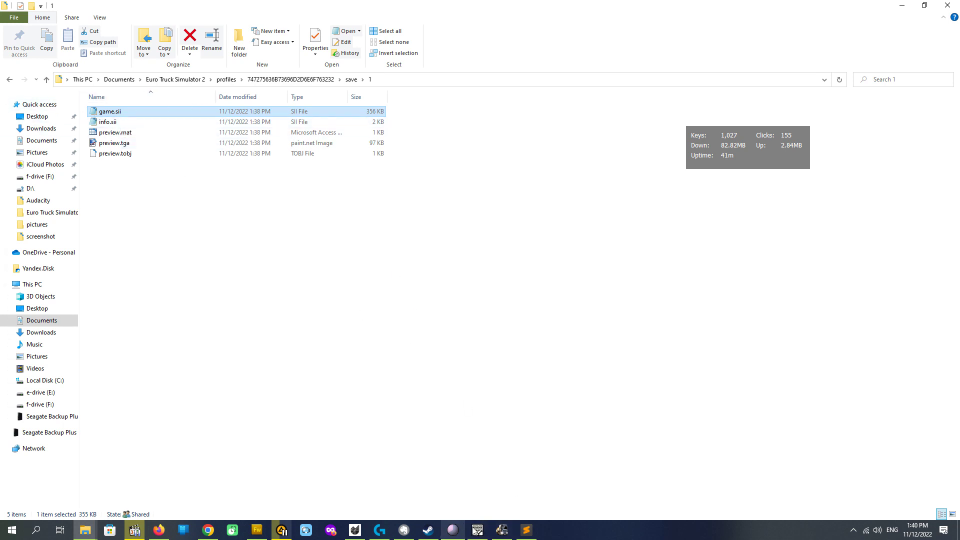
Step: Switch to TS SE Tool, choose the trucksim-nov22 profile and decrypt its save 1
left_click(478, 532)
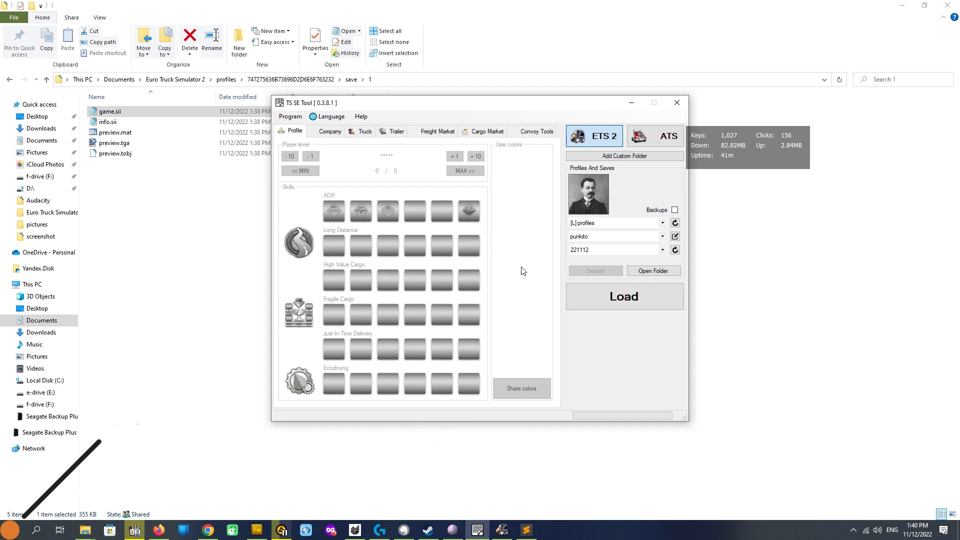
left_click(664, 239)
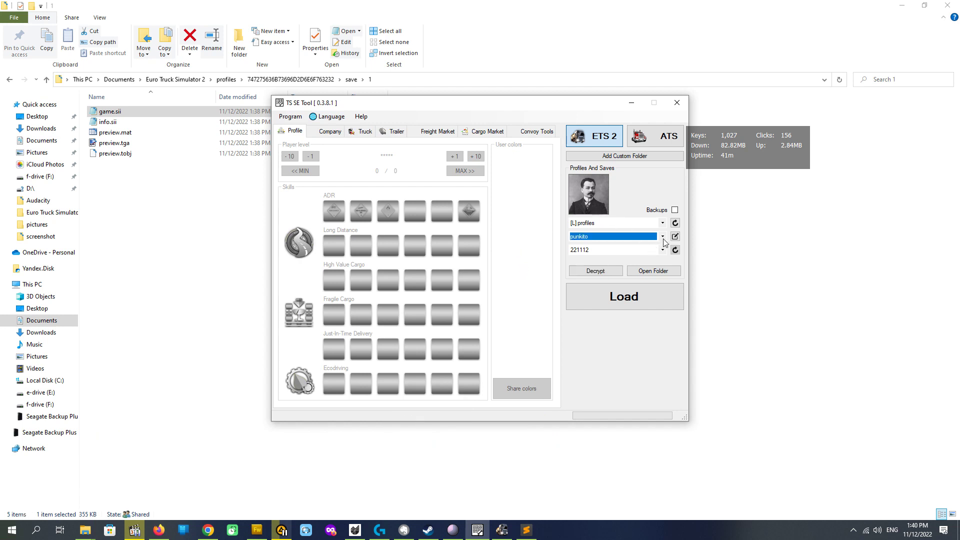
left_click(663, 238)
left_click(661, 239)
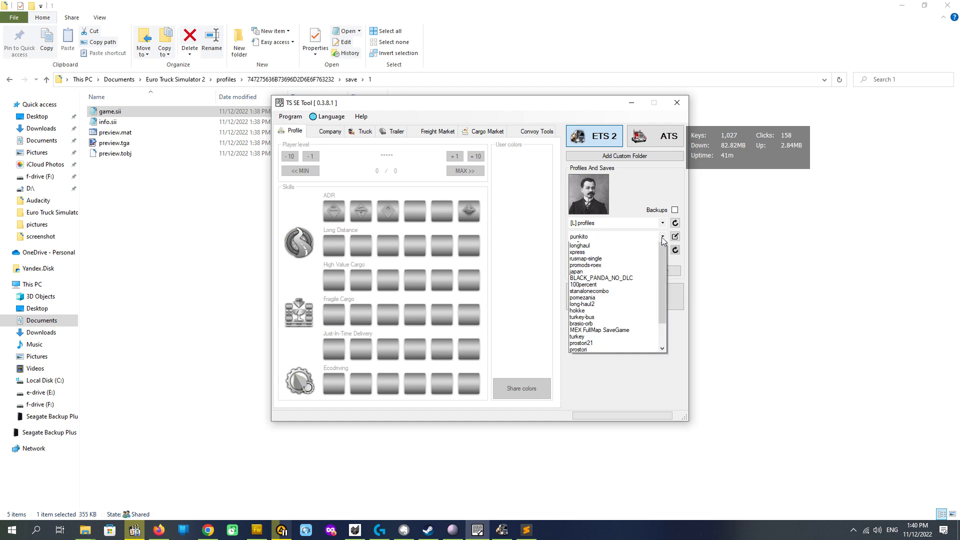
left_click(662, 237)
left_click(661, 237)
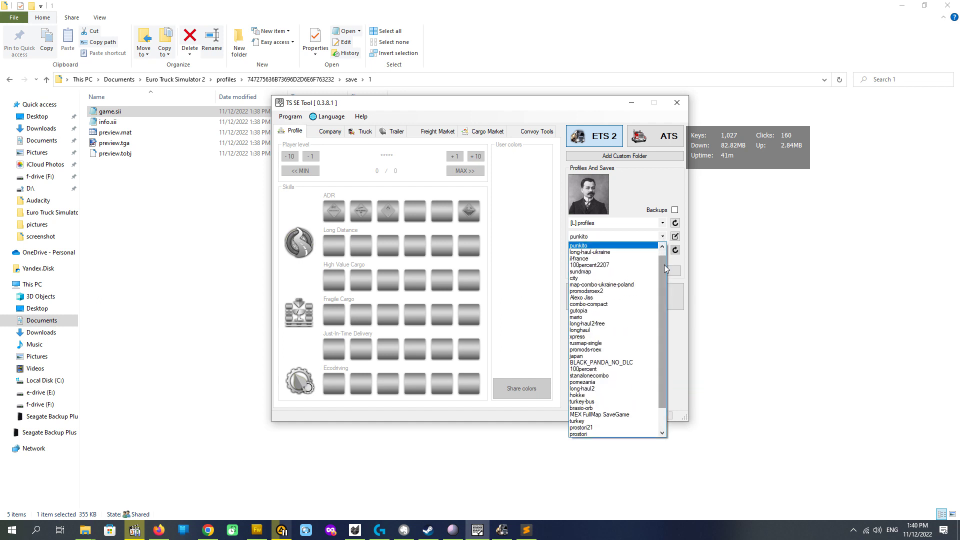
left_click_drag(664, 265, 664, 255)
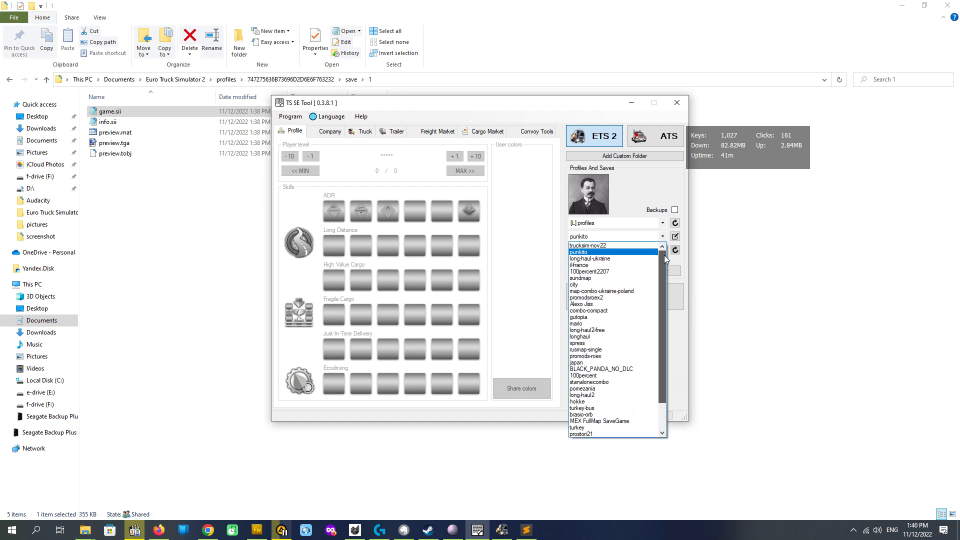
left_click(589, 246)
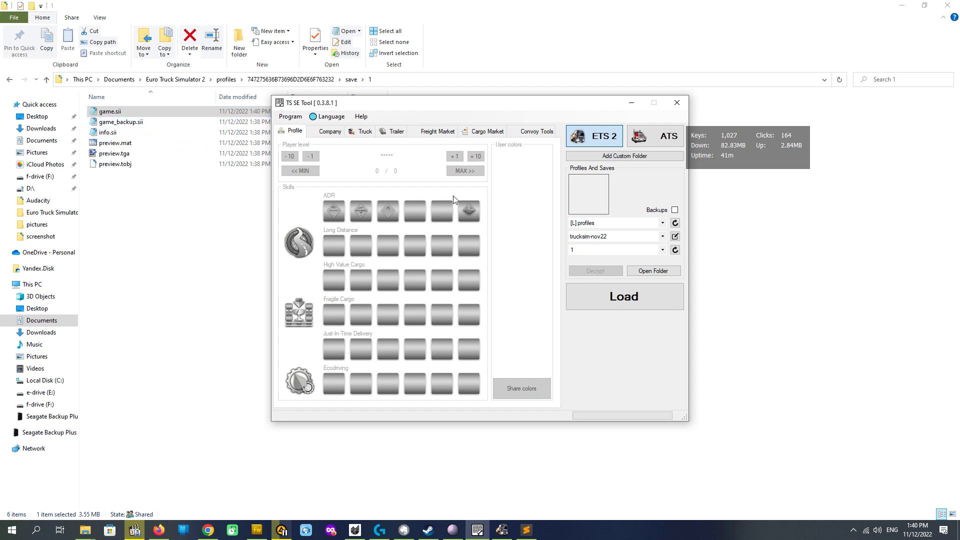
Step: Return to the save folder and open the decrypted game.sii in Sublime Text
left_click(631, 103)
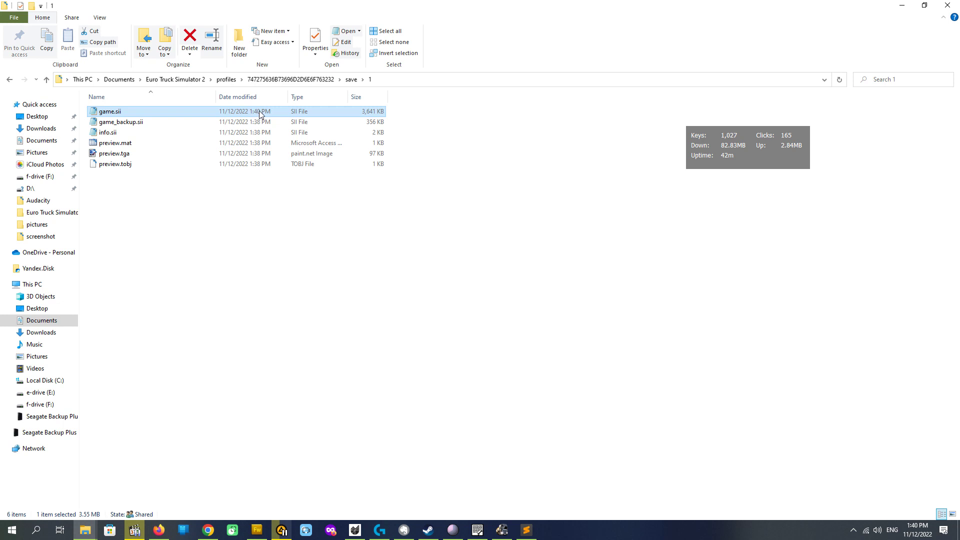
right_click(115, 113)
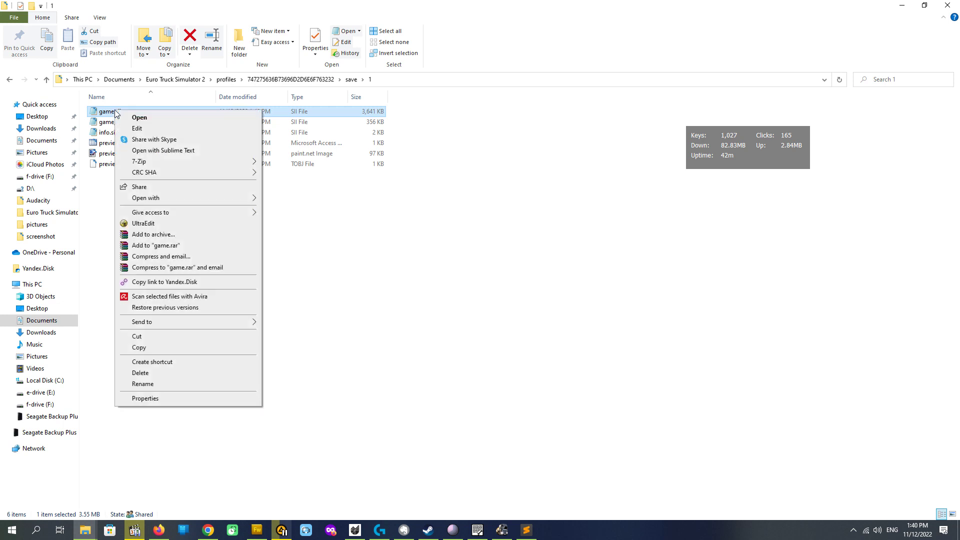
left_click(138, 151)
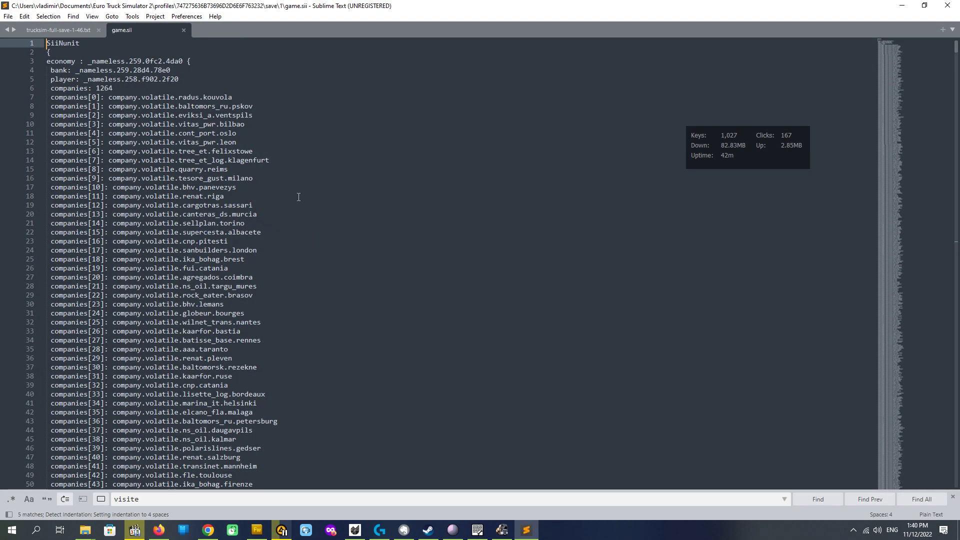
Step: Examine the companies list in the decrypted game.sii and return to the beginning of the file
scroll(275, 199, "down", 20)
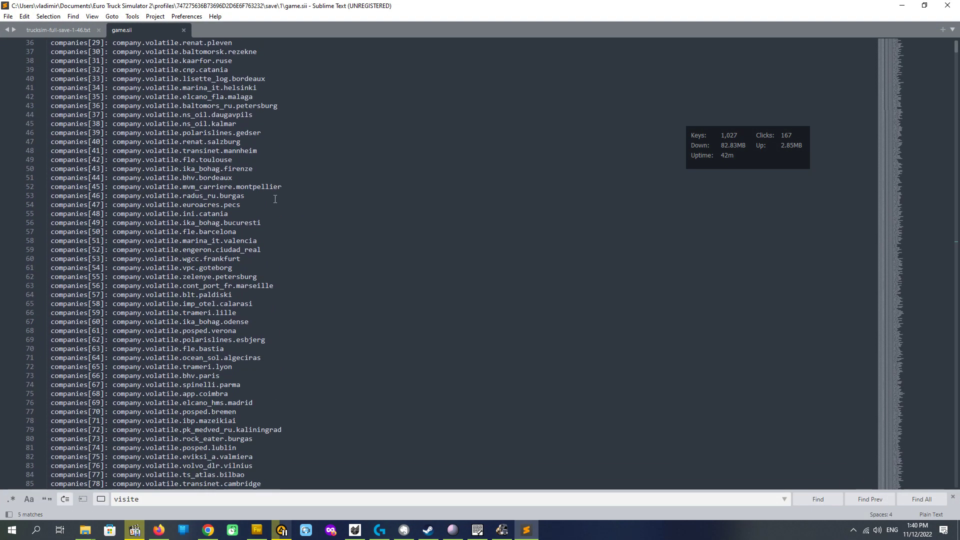
scroll(275, 199, "down", 20)
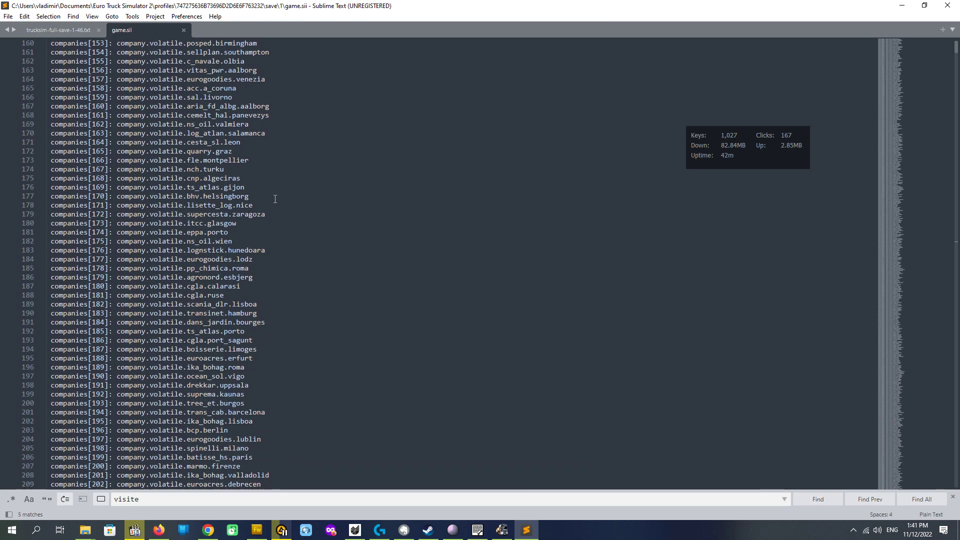
scroll(275, 199, "down", 20)
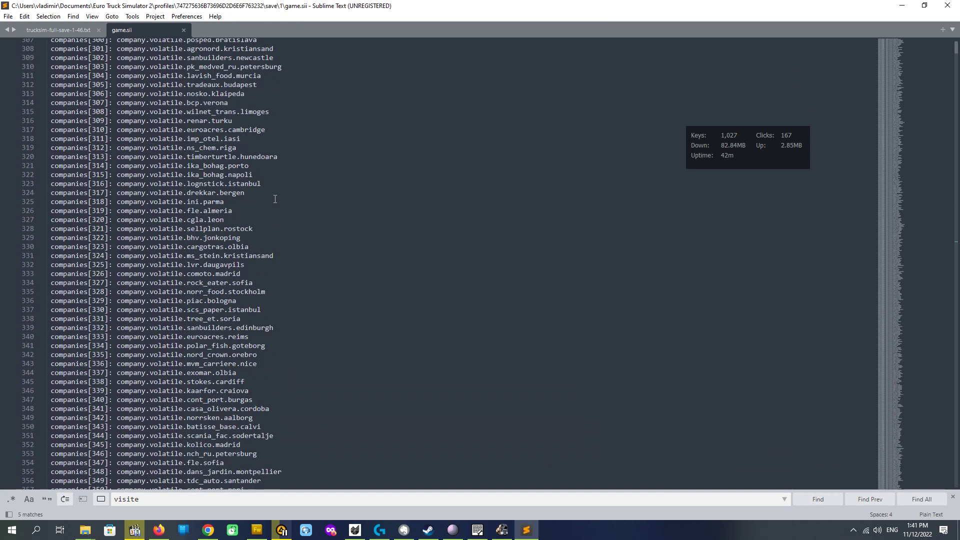
scroll(275, 199, "down", 20)
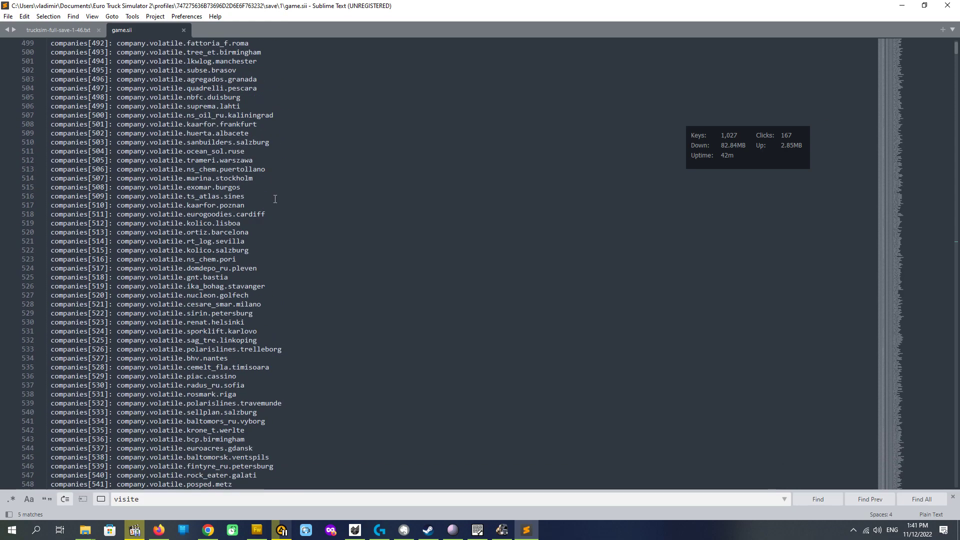
scroll(414, 189, "down", 2)
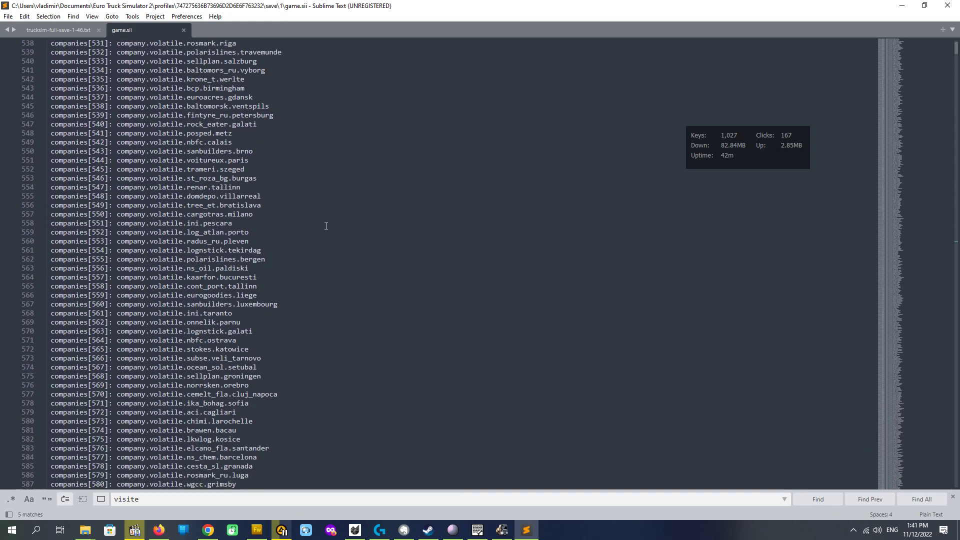
scroll(326, 226, "up", 20)
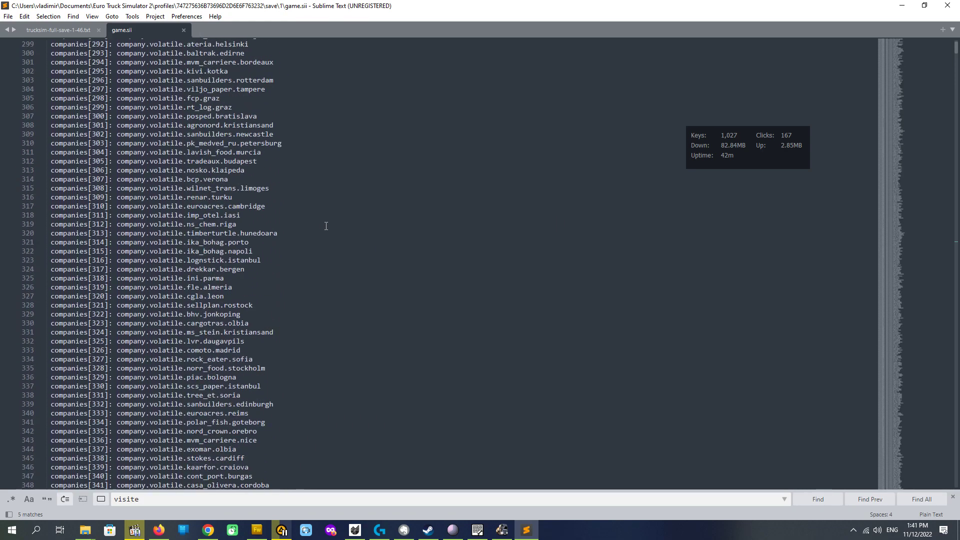
scroll(326, 226, "up", 20)
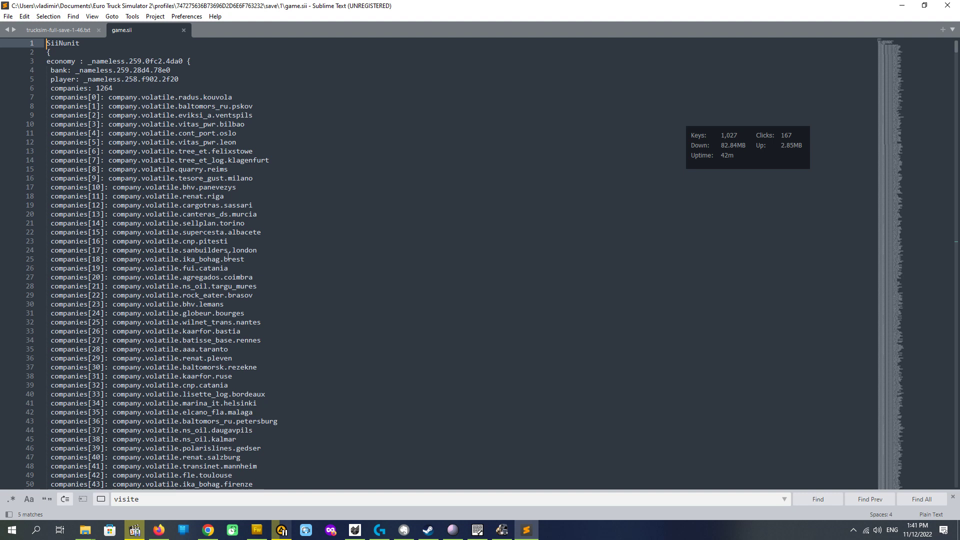
scroll(173, 265, "down", 2)
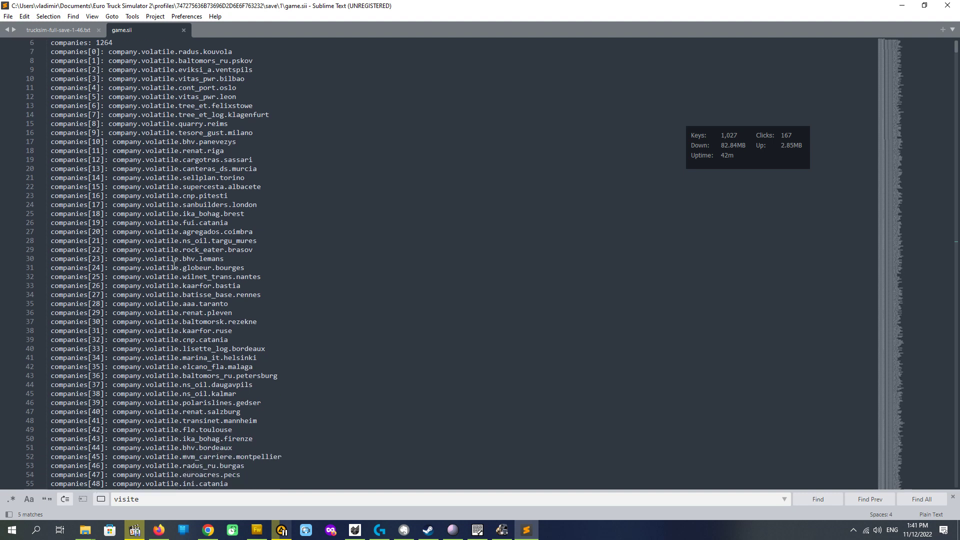
scroll(174, 265, "up", 2)
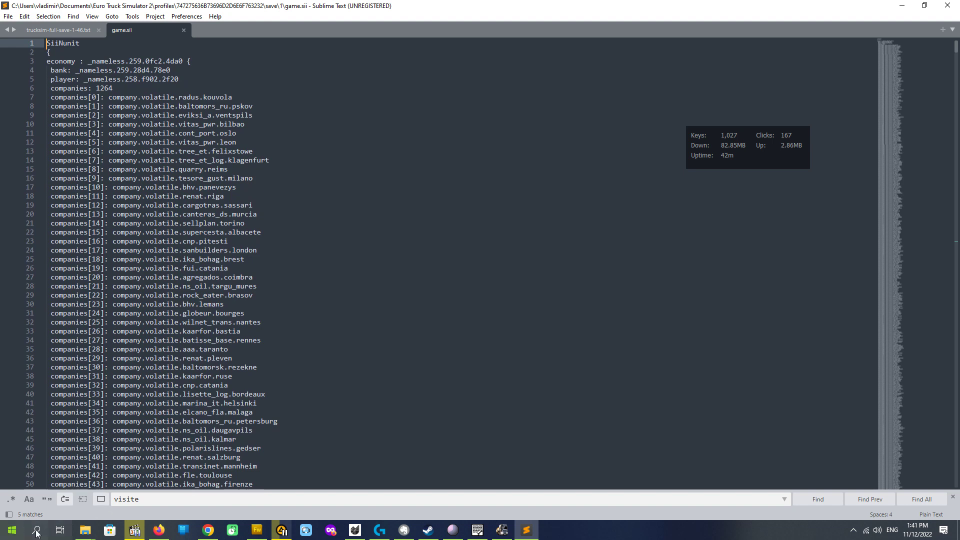
Step: Search game.sii for "visit" and select the block from visited_cities through the discovered_items[0] line
left_click(165, 500)
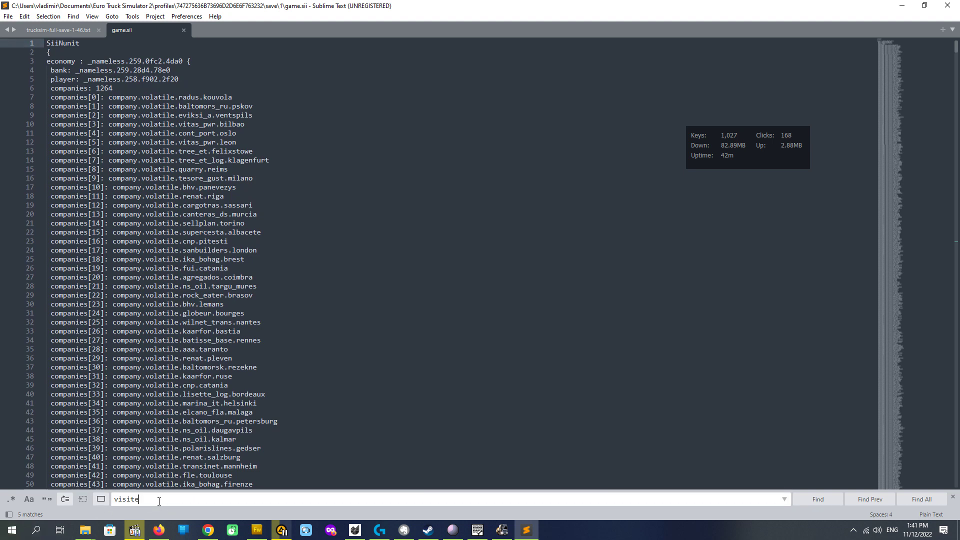
key("BackSpace")
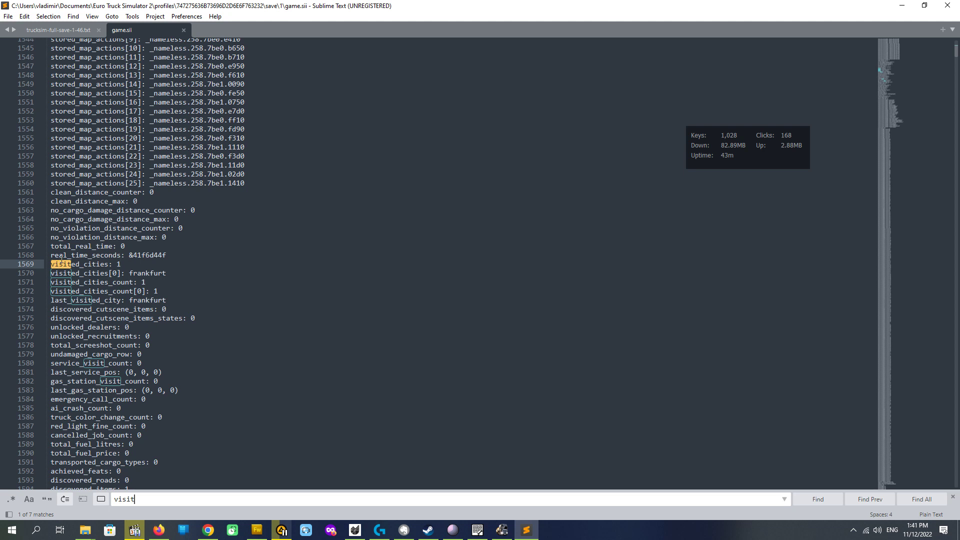
left_click(114, 264)
left_click_drag(52, 264, 196, 332)
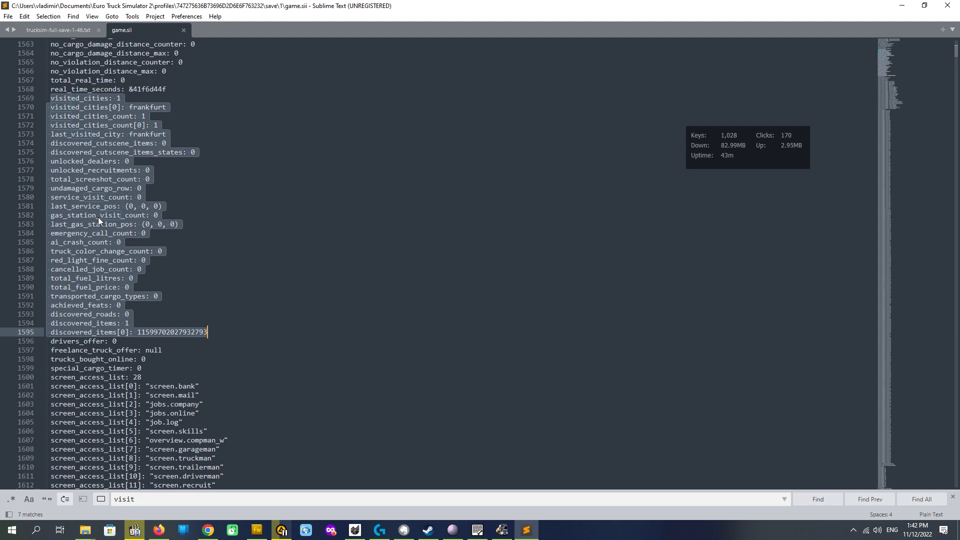
Step: Check the end of the discovered_items list in trucksim-full-save-1-46.txt and copy the file's entire contents
left_click(59, 31)
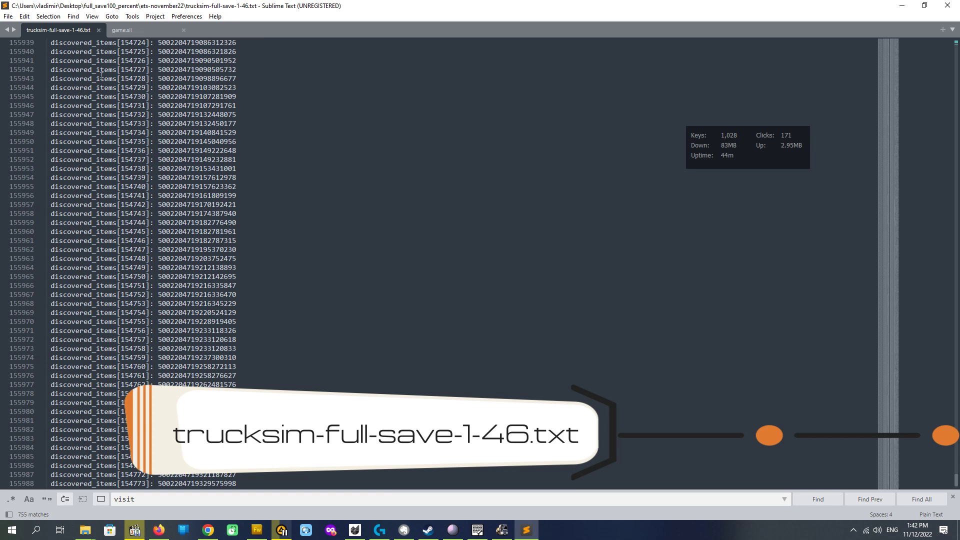
scroll(322, 253, "up", 14)
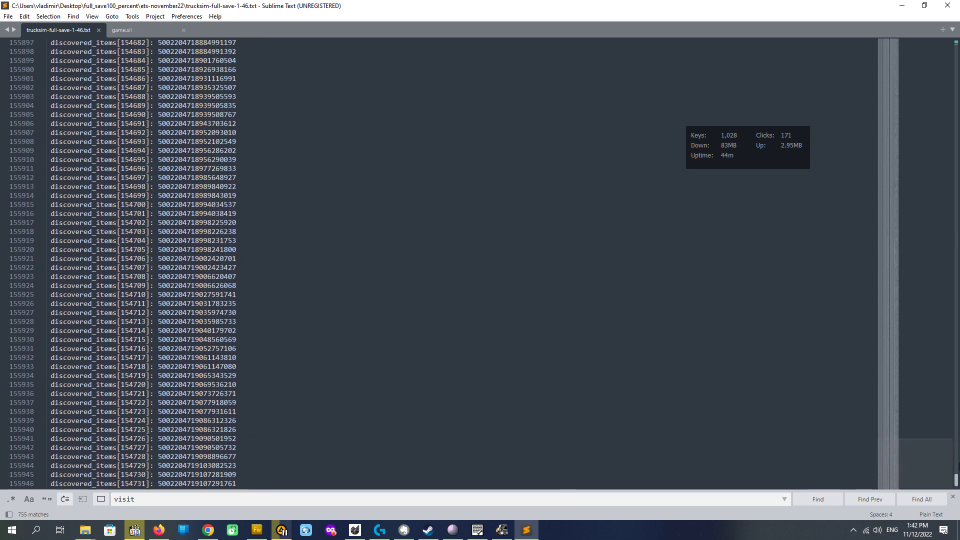
left_click_drag(956, 481, 928, 481)
left_click(632, 321)
scroll(632, 321, "up", 7)
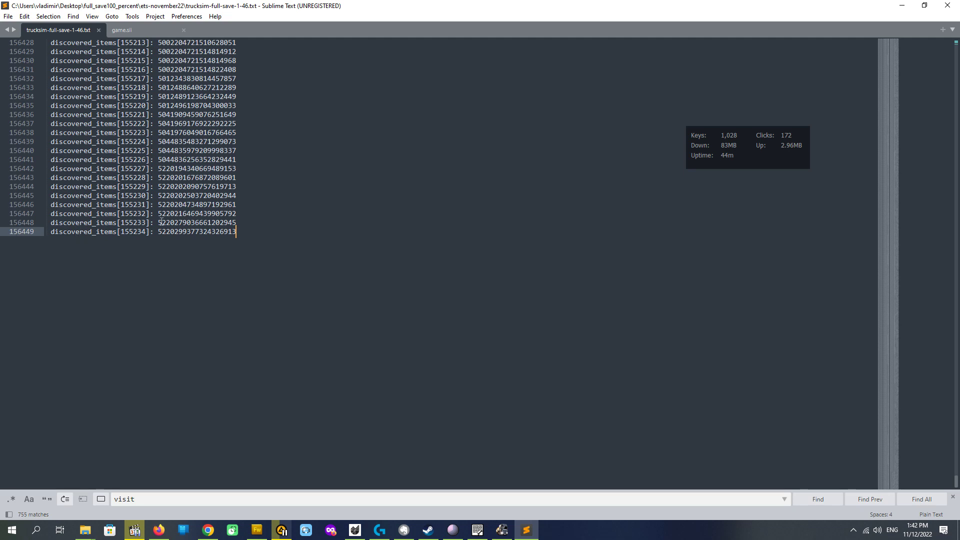
scroll(165, 202, "up", 10)
scroll(155, 208, "down", 7)
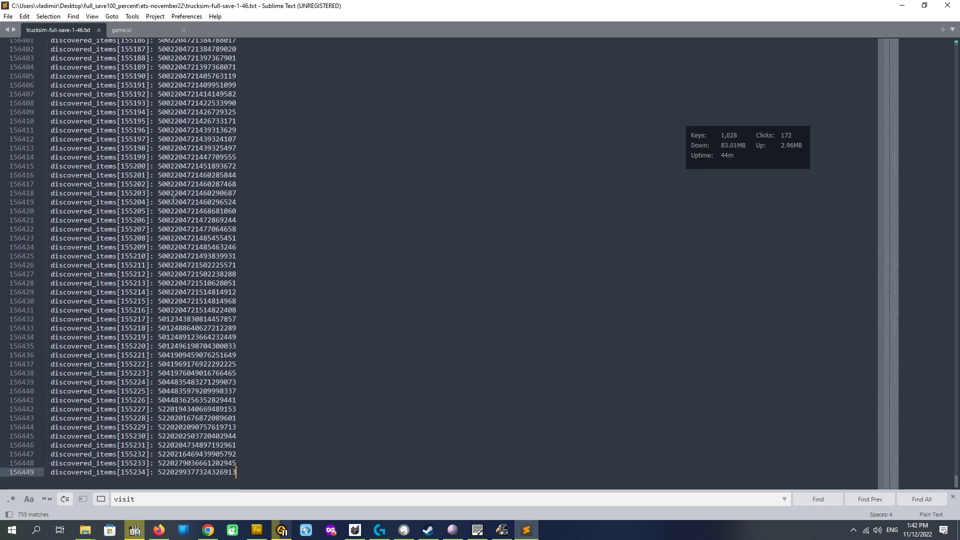
left_click(150, 213)
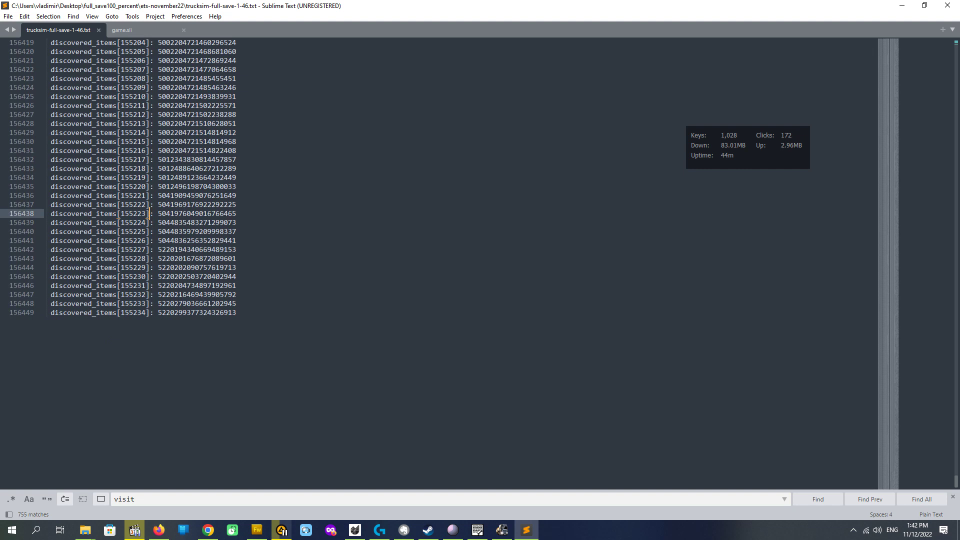
key("ctrl+a")
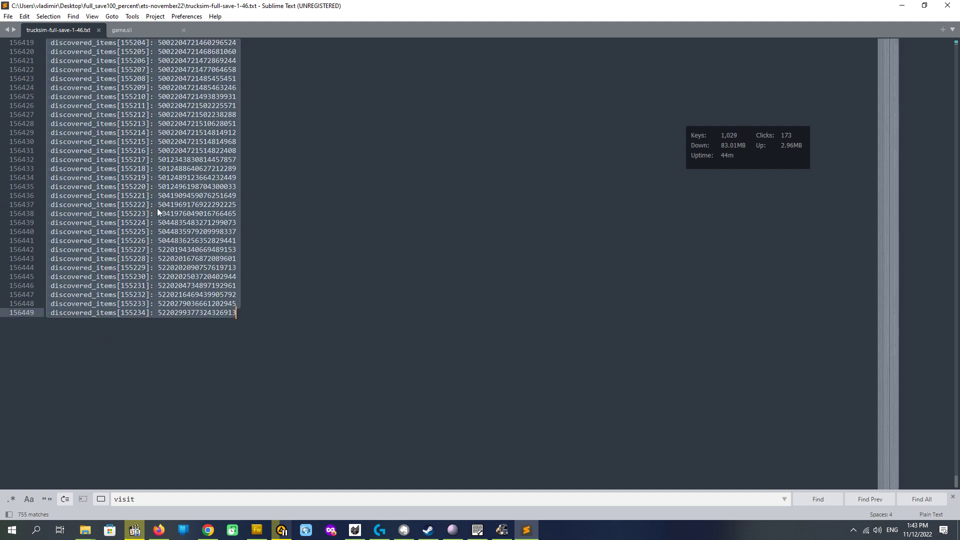
key("ctrl+c")
Step: Replace the selected block in game.sii with the copied text, check the lines around its end and save the file
left_click(129, 31)
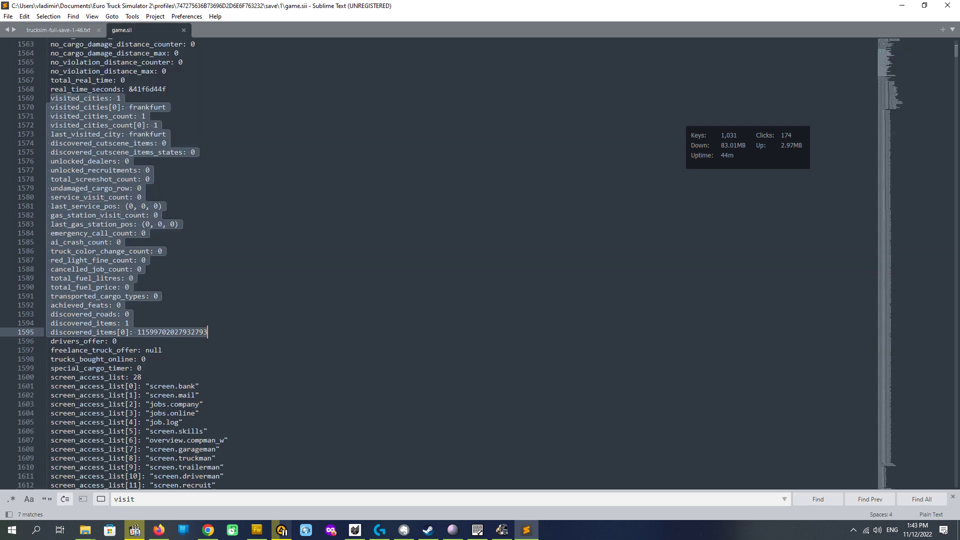
key("ctrl+v")
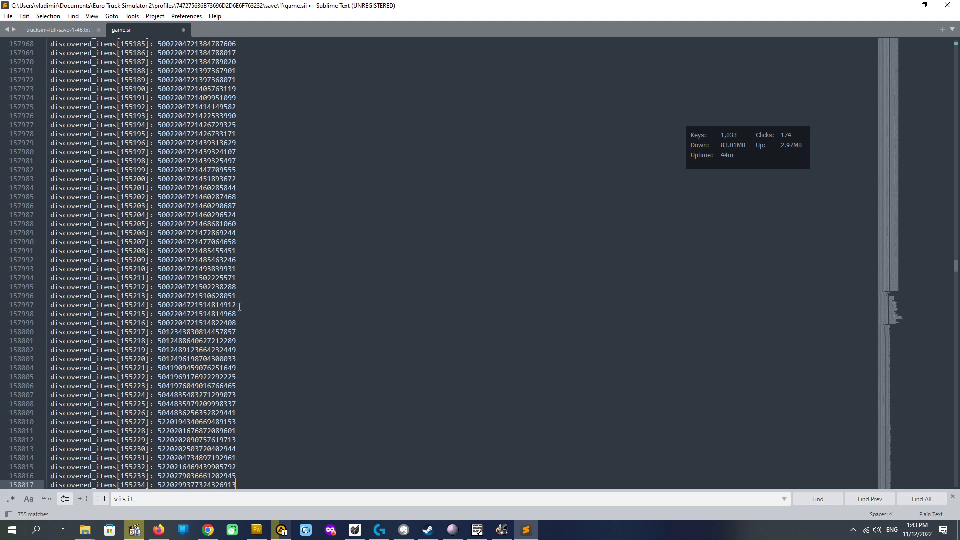
scroll(246, 307, "down", 3)
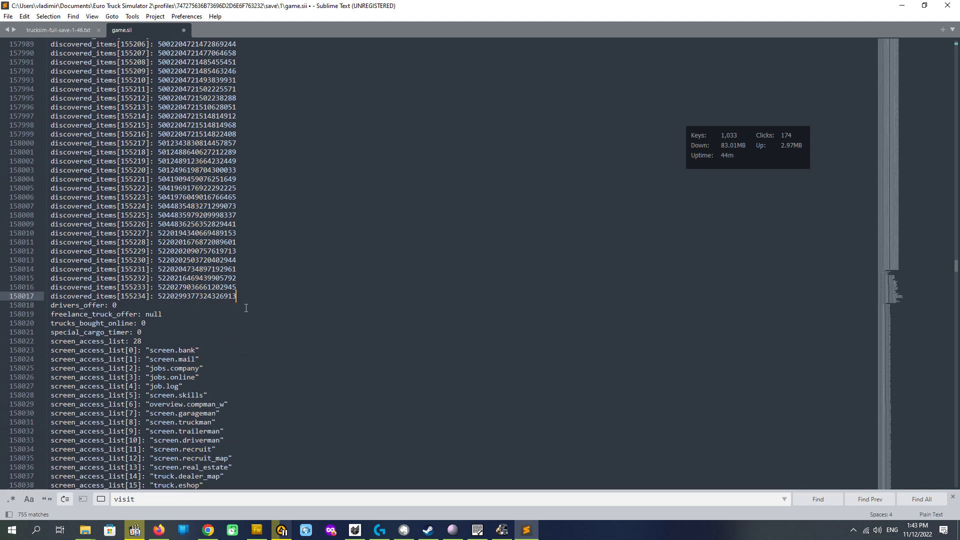
scroll(308, 306, "up", 4)
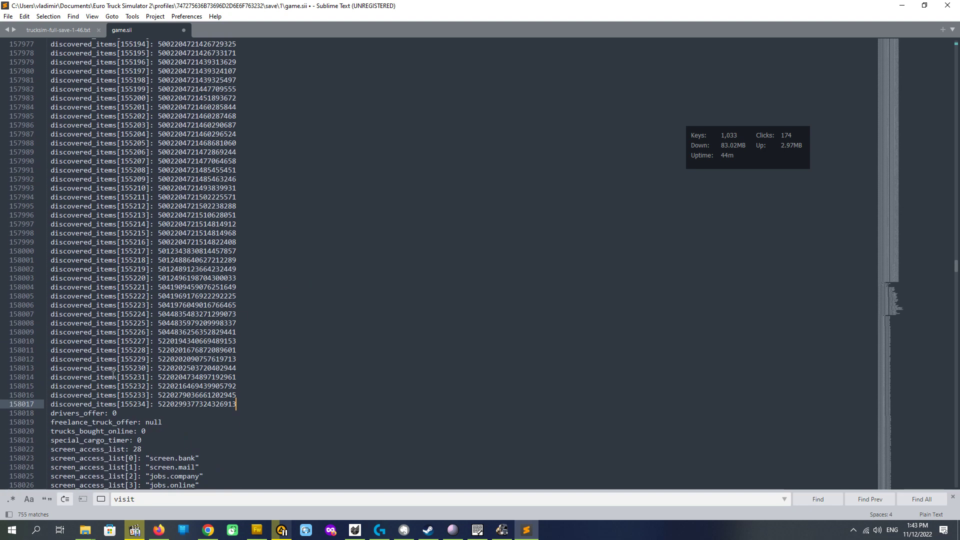
scroll(263, 350, "down", 15)
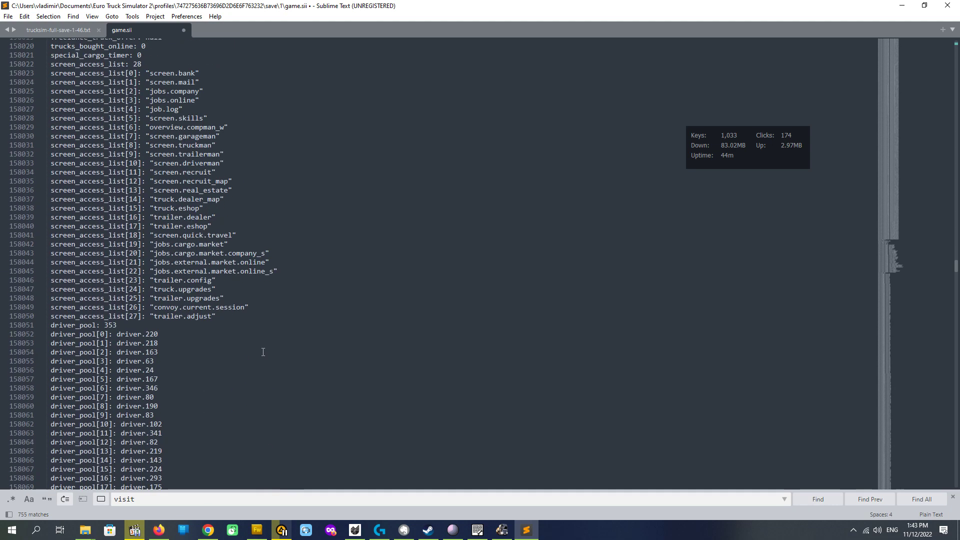
scroll(265, 337, "up", 20)
scroll(265, 337, "up", 2)
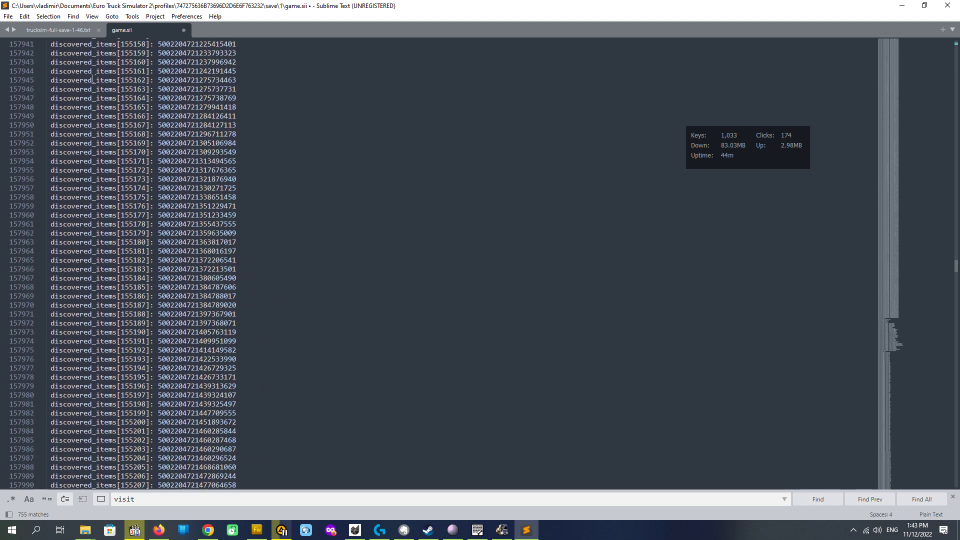
left_click(8, 16)
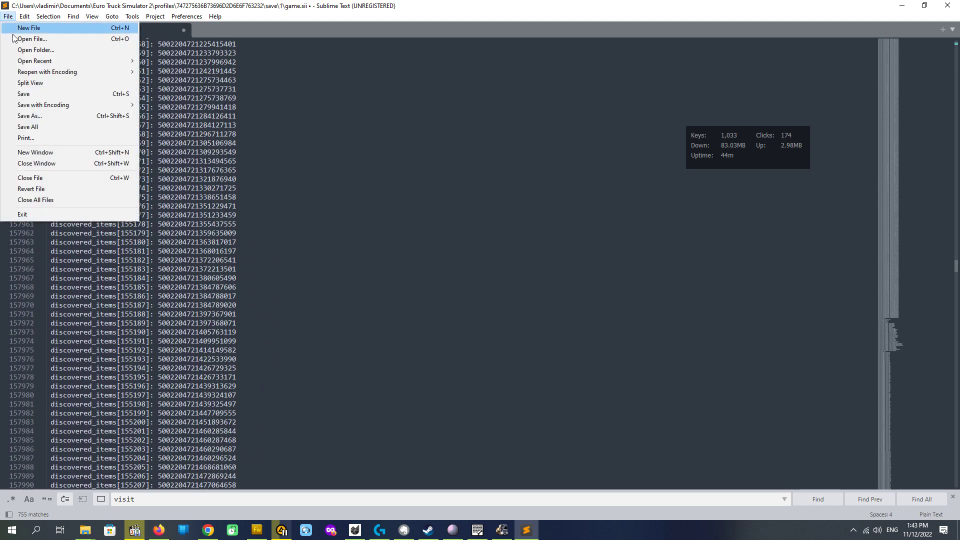
left_click(30, 95)
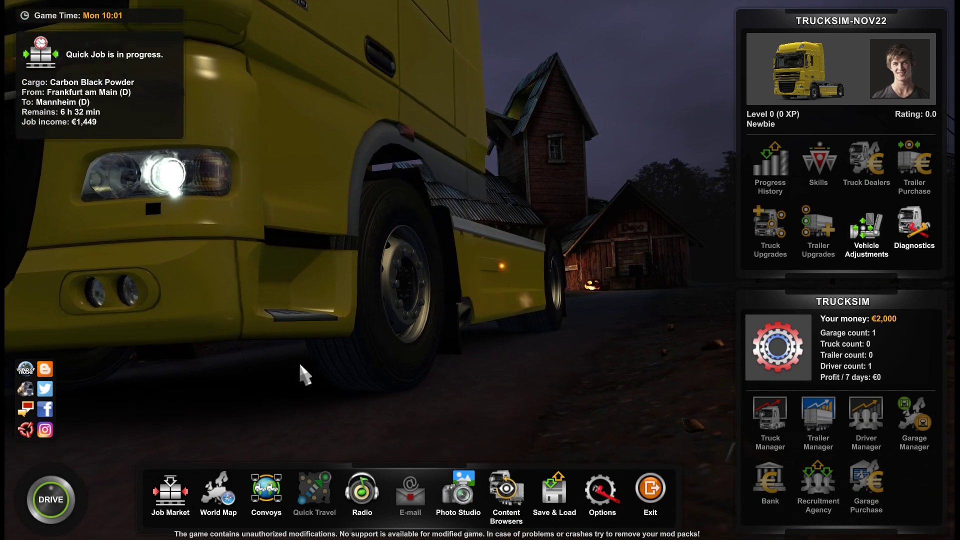
Step: Switch to Euro Truck Simulator 2, check the exploration on the world map and load save 1
left_click(216, 508)
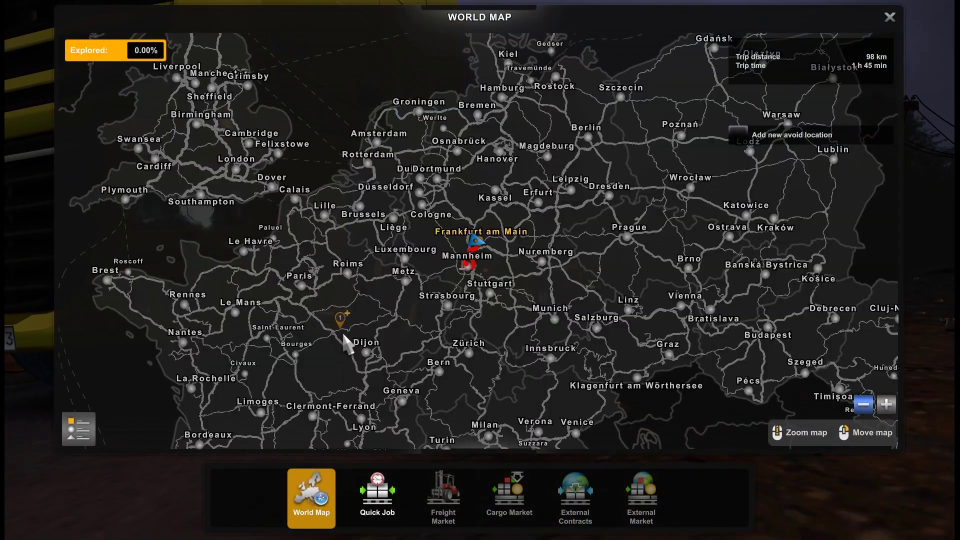
key("Escape")
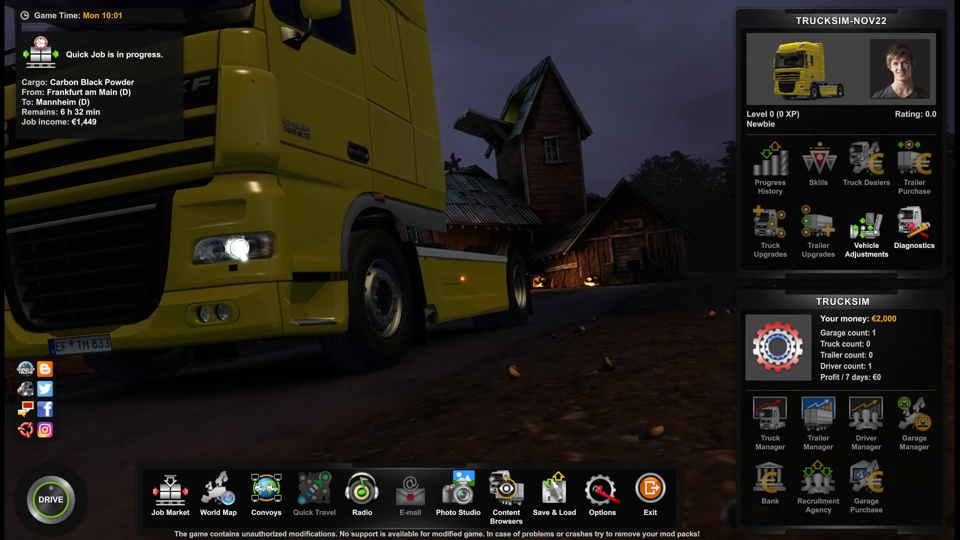
left_click(555, 495)
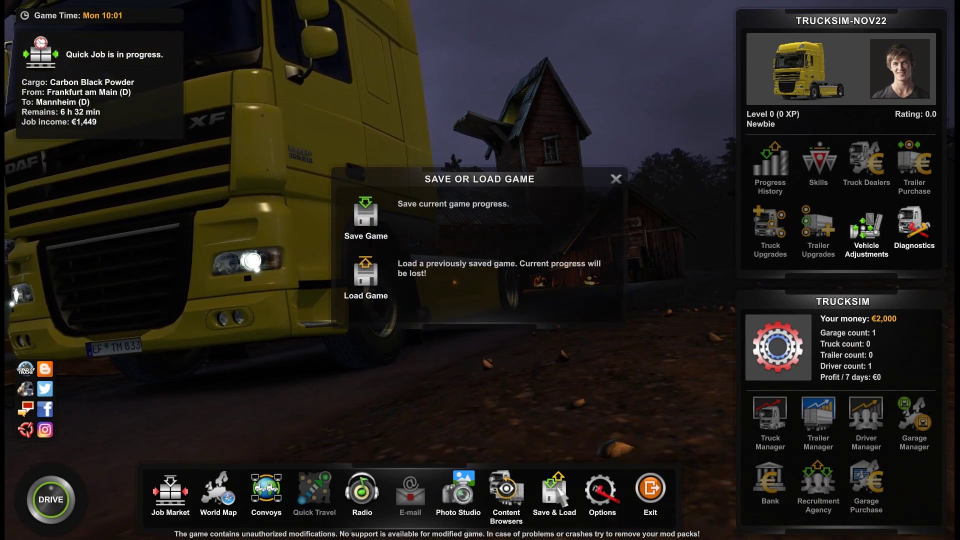
left_click(368, 275)
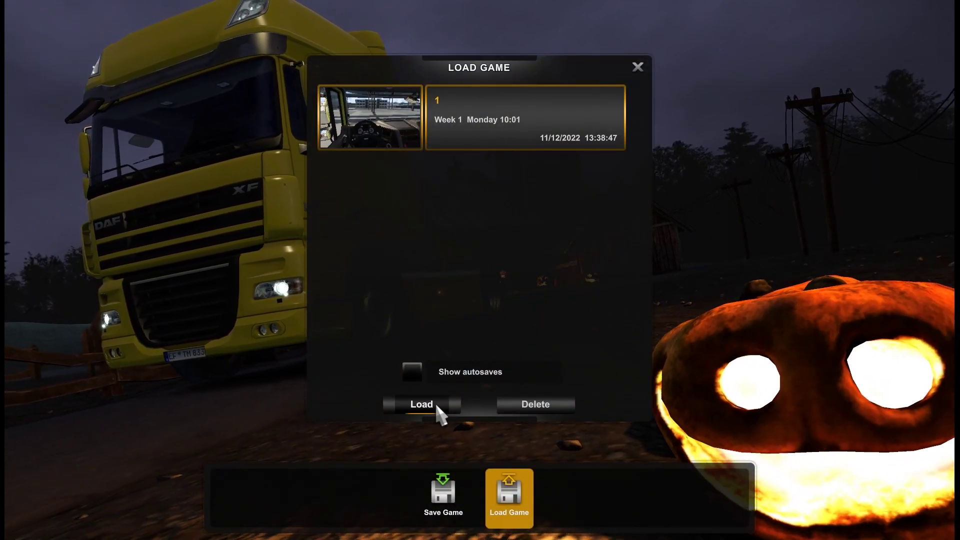
left_click(436, 404)
left_click(448, 346)
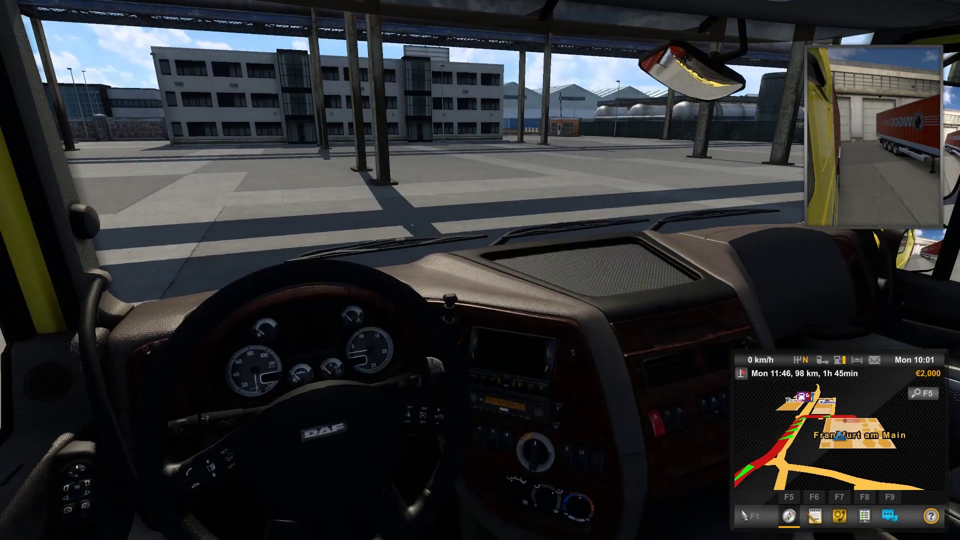
Step: Examine the explored percentage and the discovered roads on the world map of the loaded save
key("m")
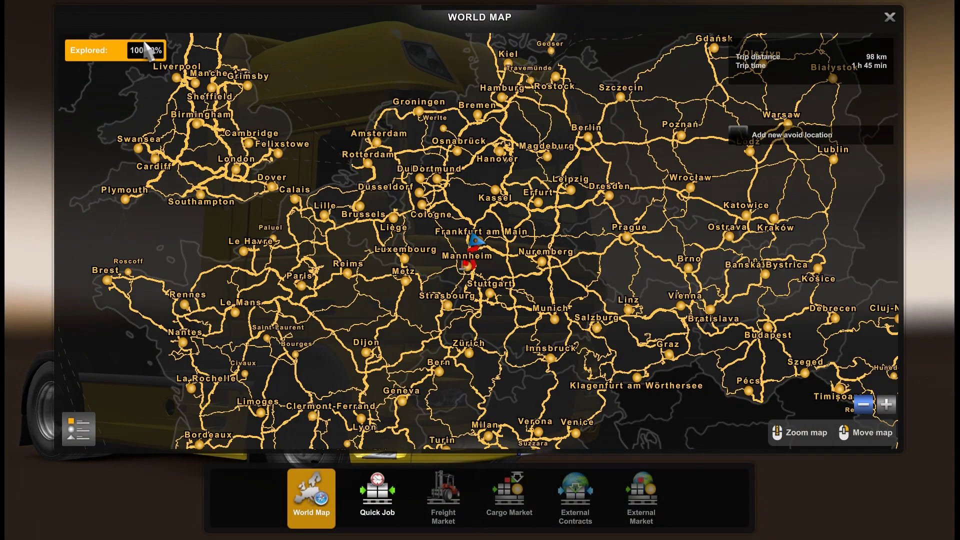
left_click_drag(425, 307, 450, 305)
mouse_move(520, 212)
left_mouse_down()
mouse_move(412, 383)
mouse_move(467, 253)
mouse_move(467, 215)
mouse_move(479, 267)
mouse_move(497, 270)
mouse_move(407, 325)
left_mouse_up()
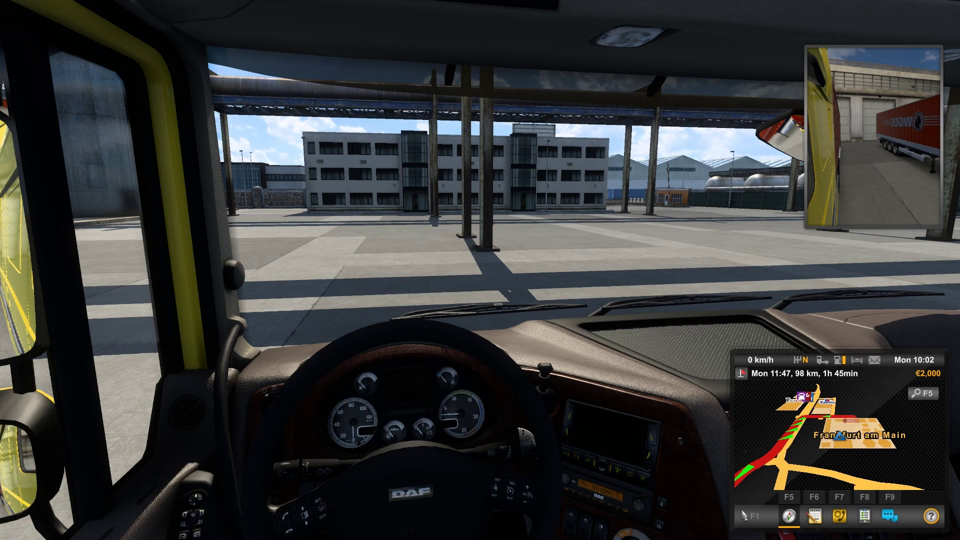
Step: Run g_save_format 2 in the developer console and close the console
key("grave")
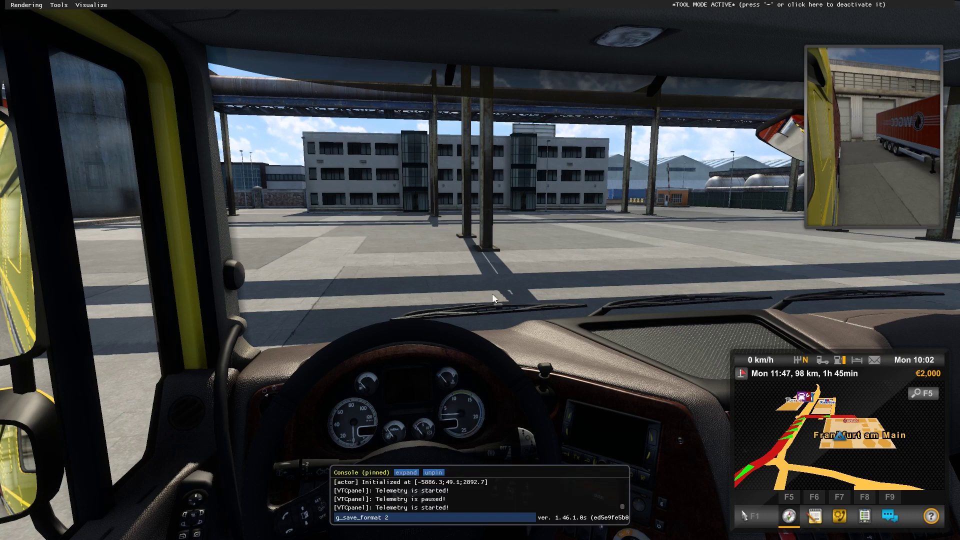
key("Return")
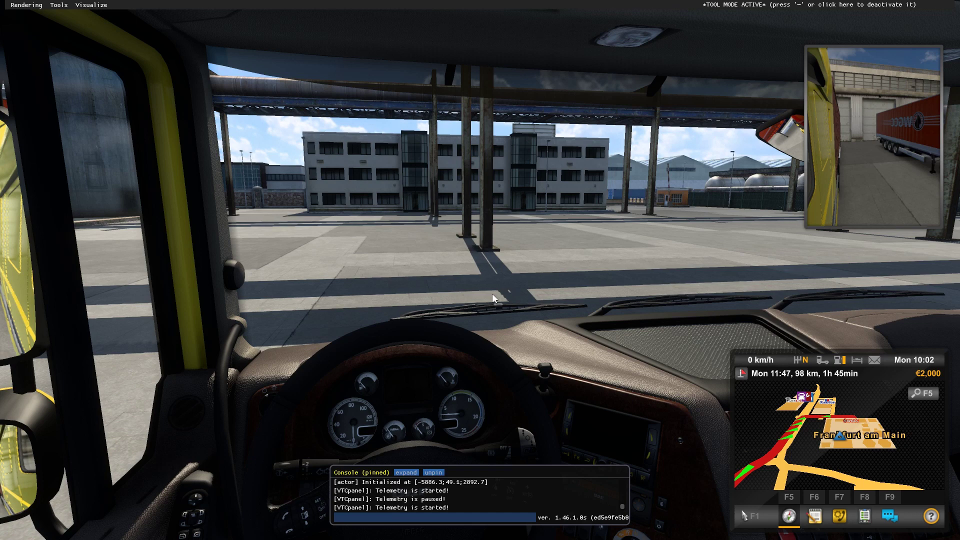
key("grave")
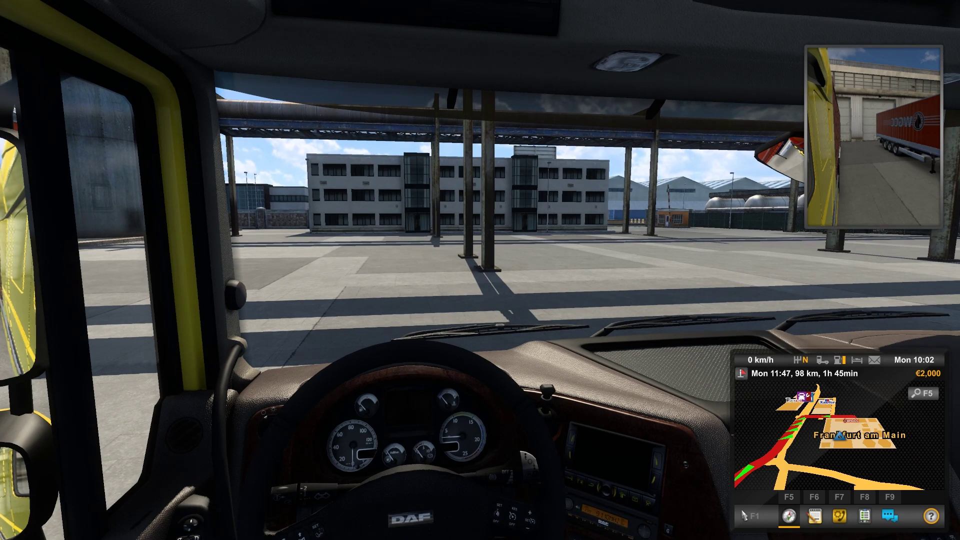